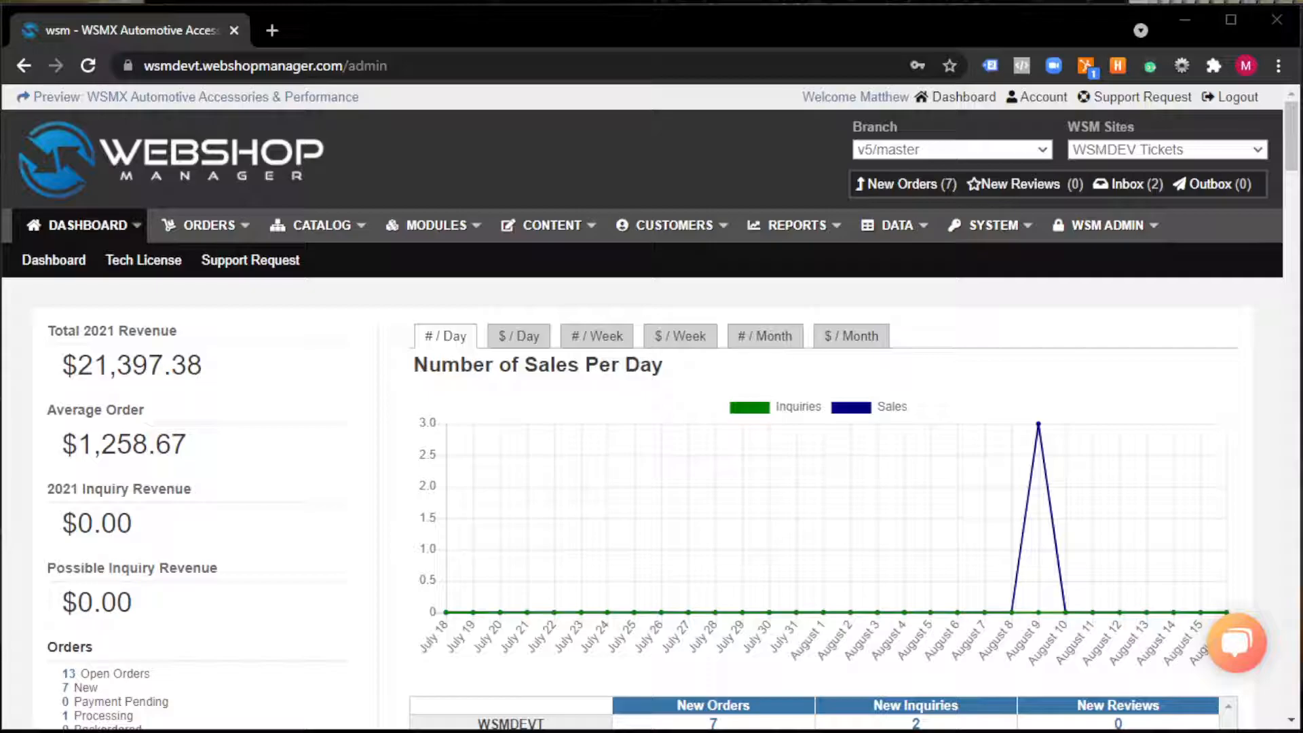
- Open the cross-sell list of the Flat Test product in the Test & Tune catalog category
click(321, 225)
click(328, 268)
scroll(282, 573, down, 4)
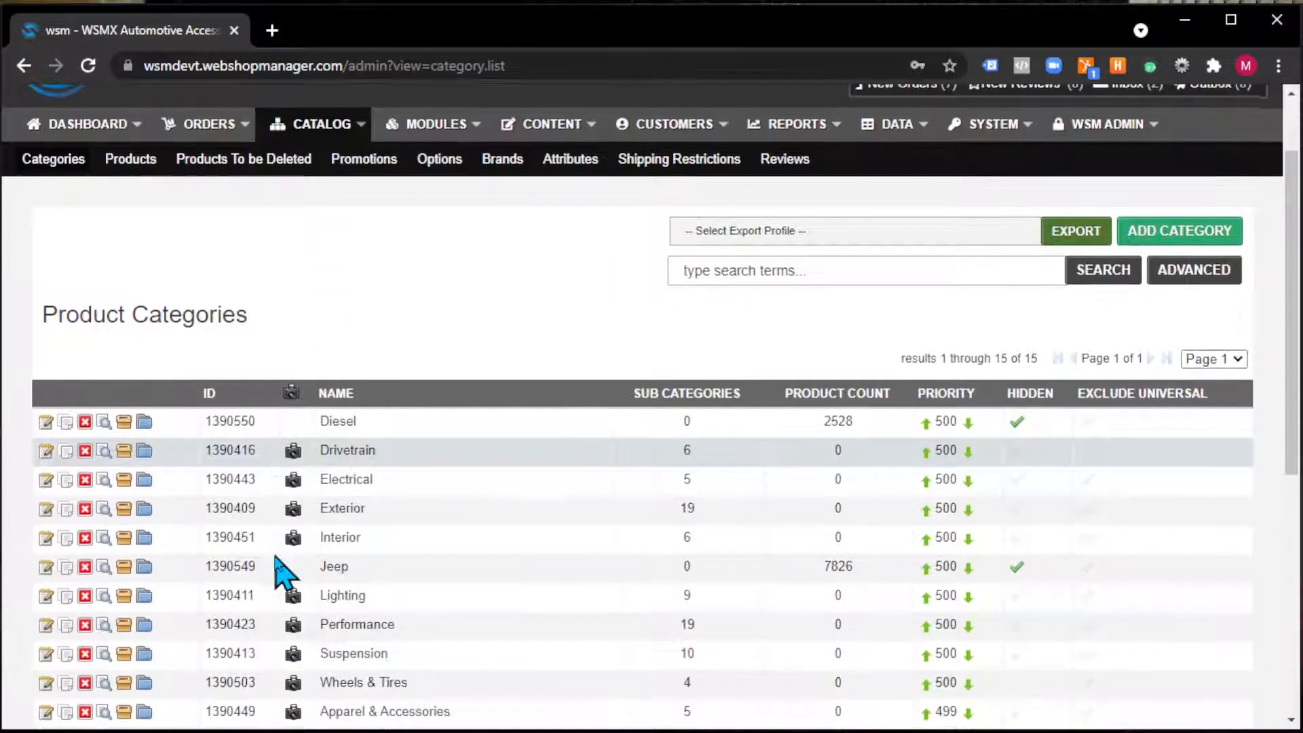
scroll(282, 572, down, 2)
click(124, 531)
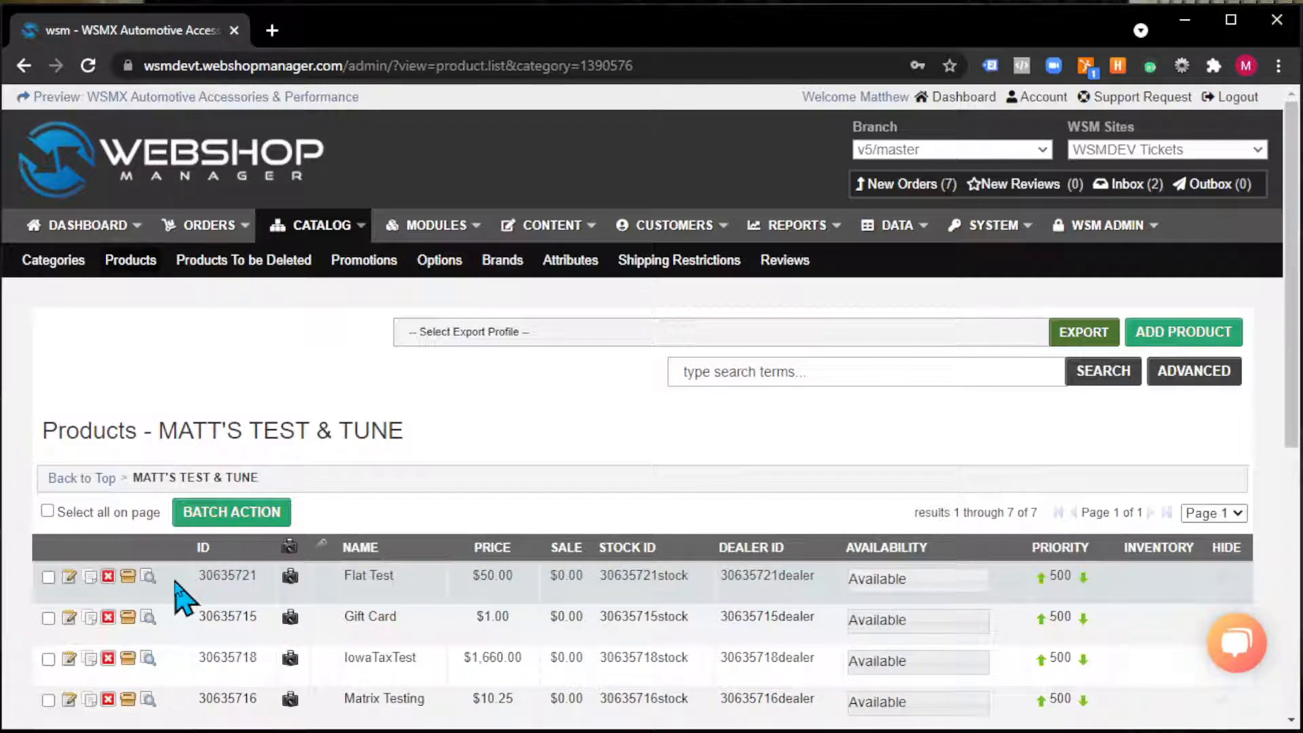
click(127, 577)
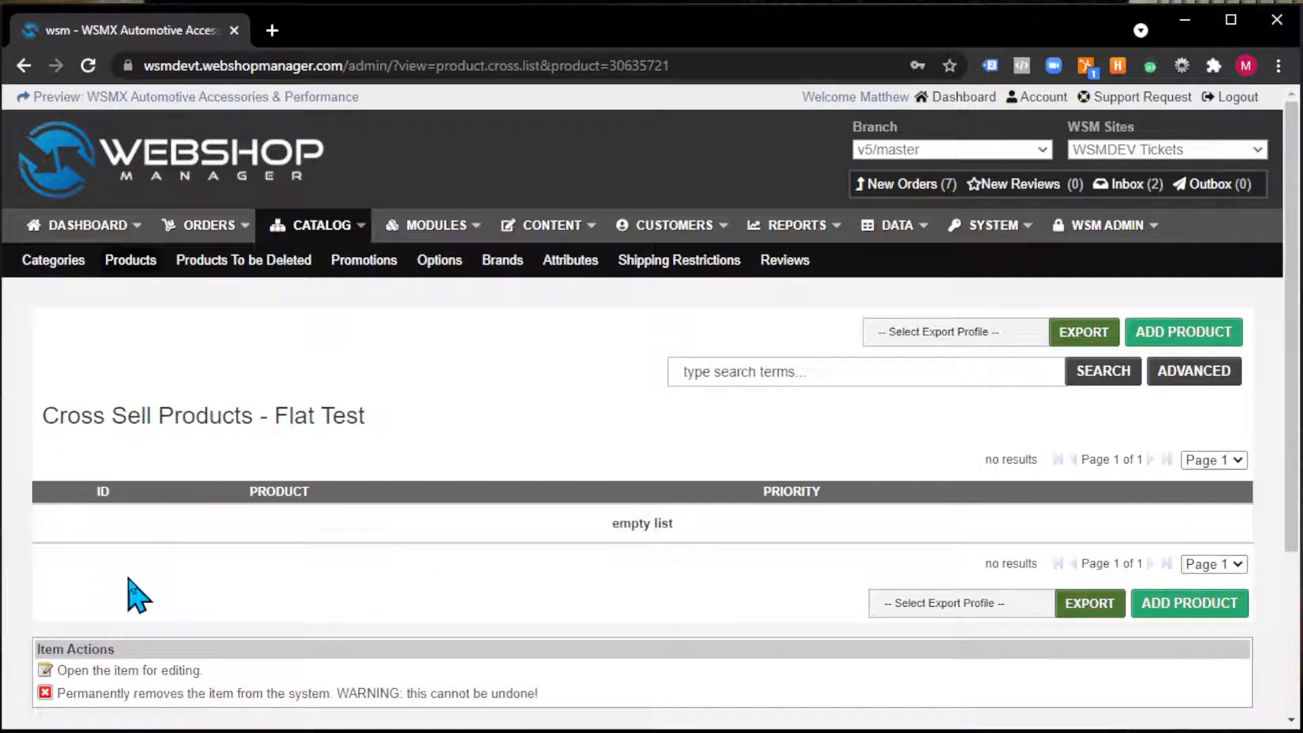
- Add Gift Card (30635715stock) as a cross-sell product for Flat Test
click(1166, 607)
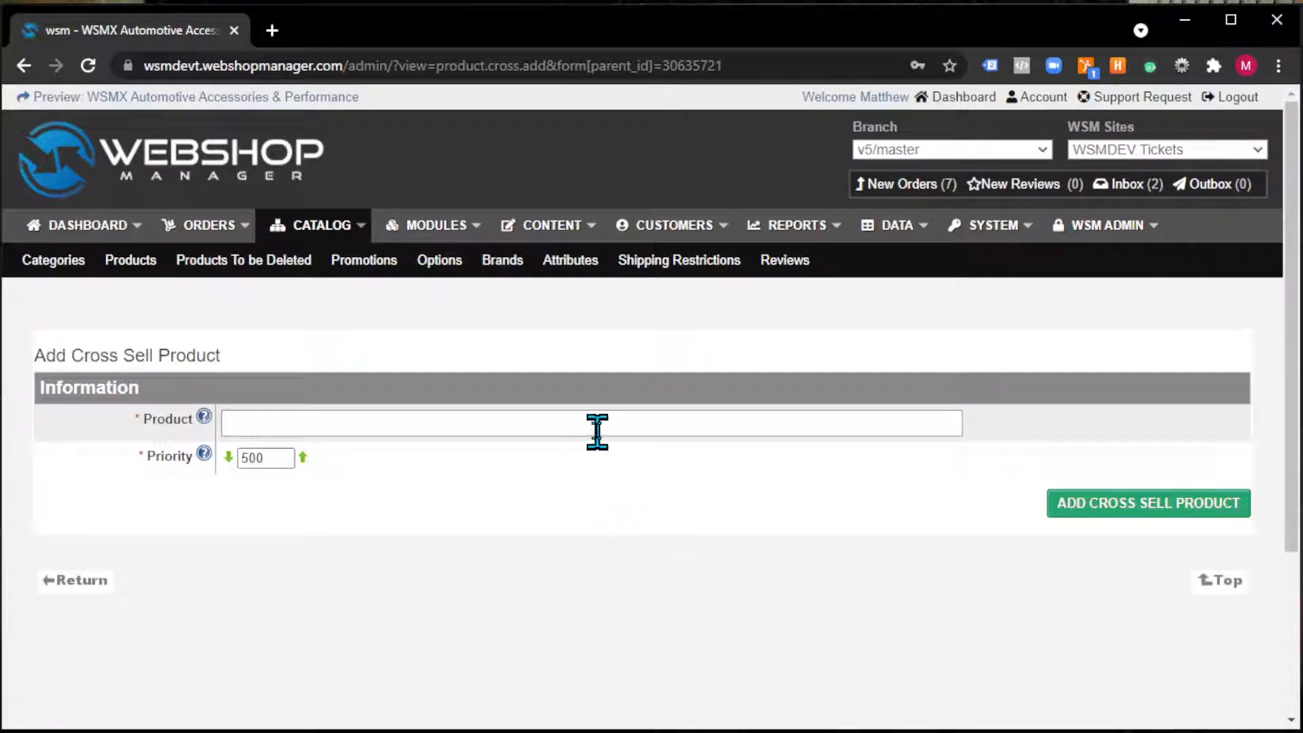
click(591, 430)
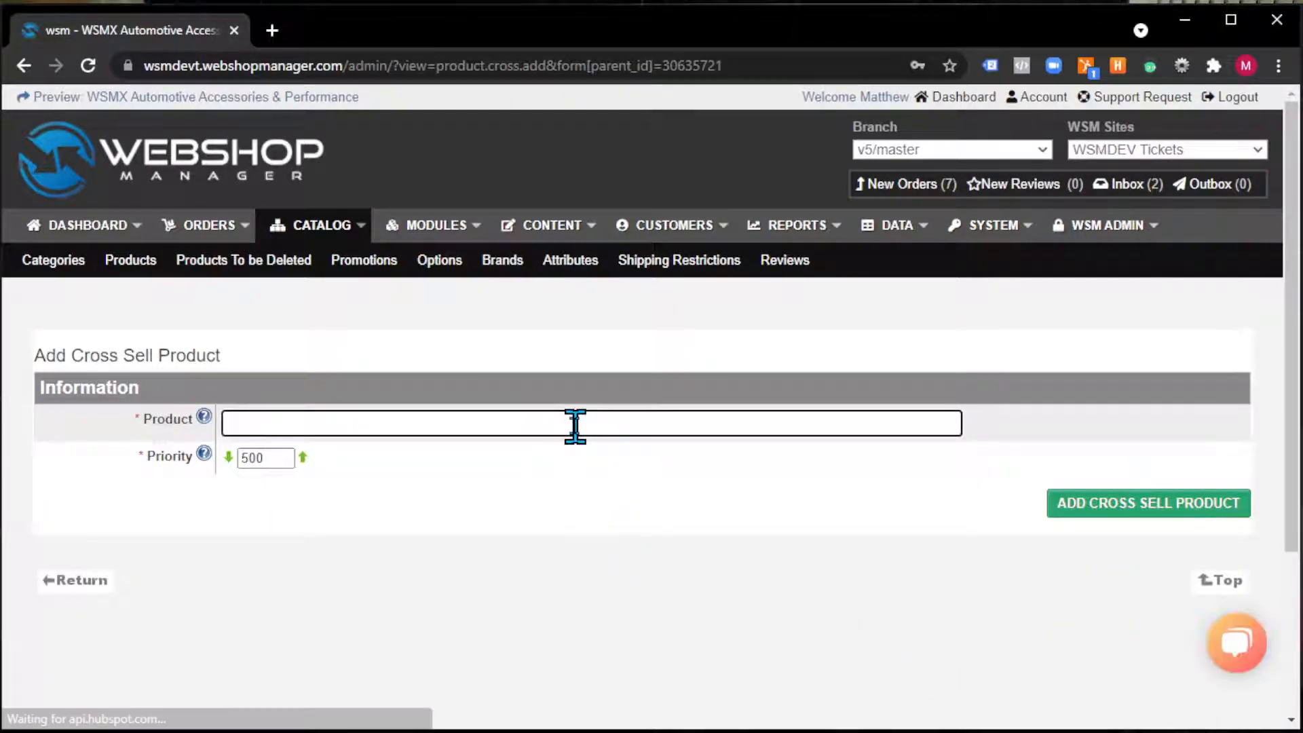
text(gift)
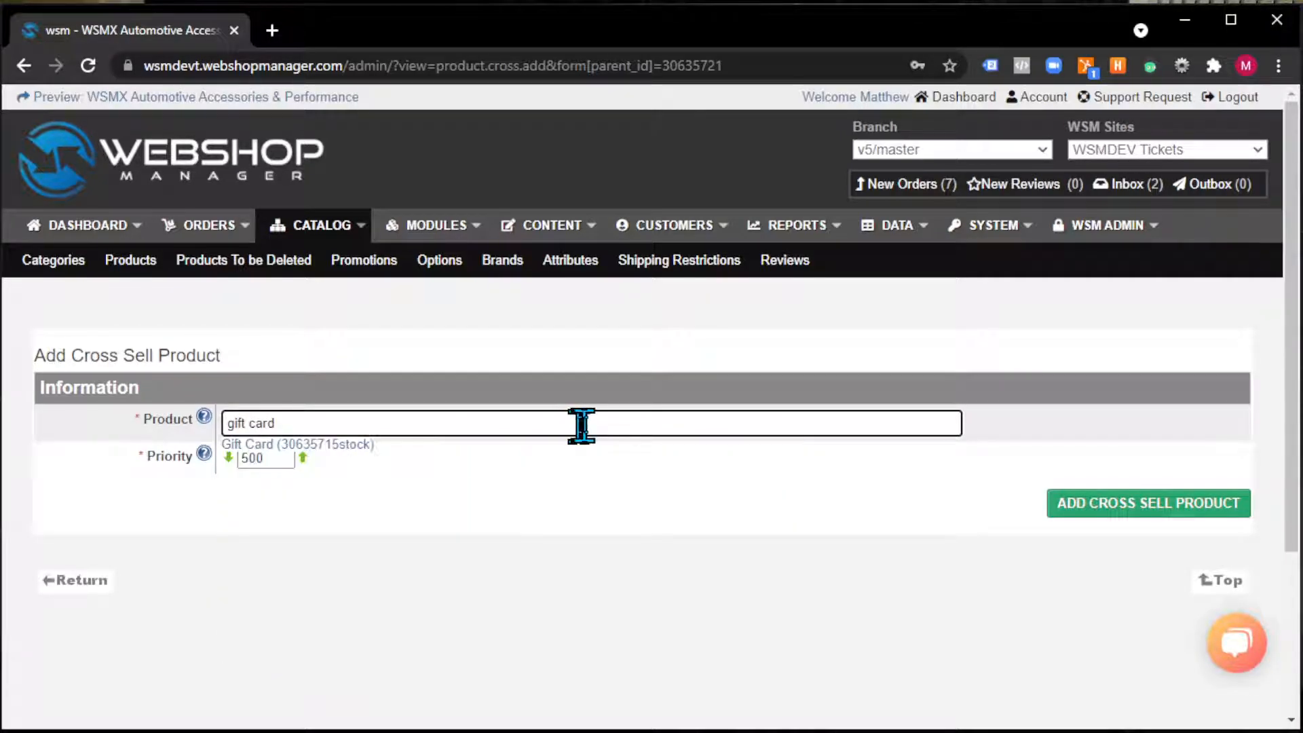
text(card)
click(345, 446)
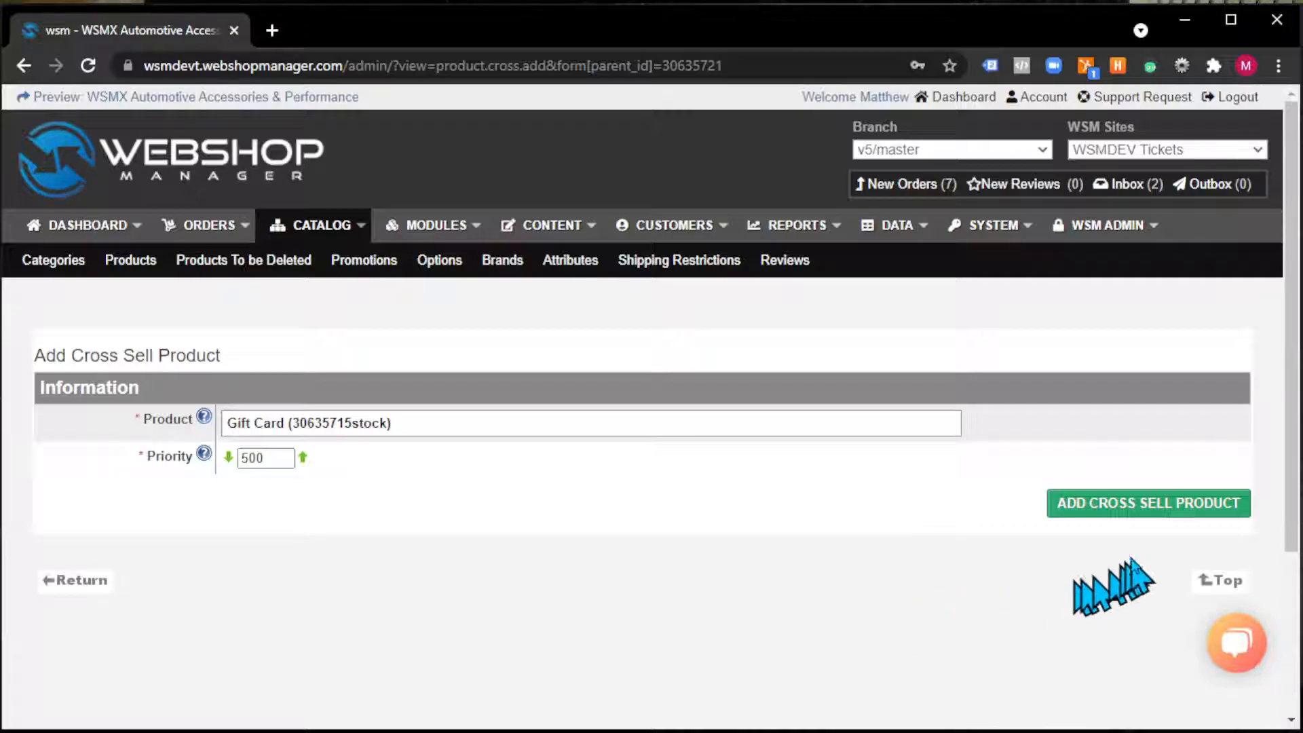
click(1162, 510)
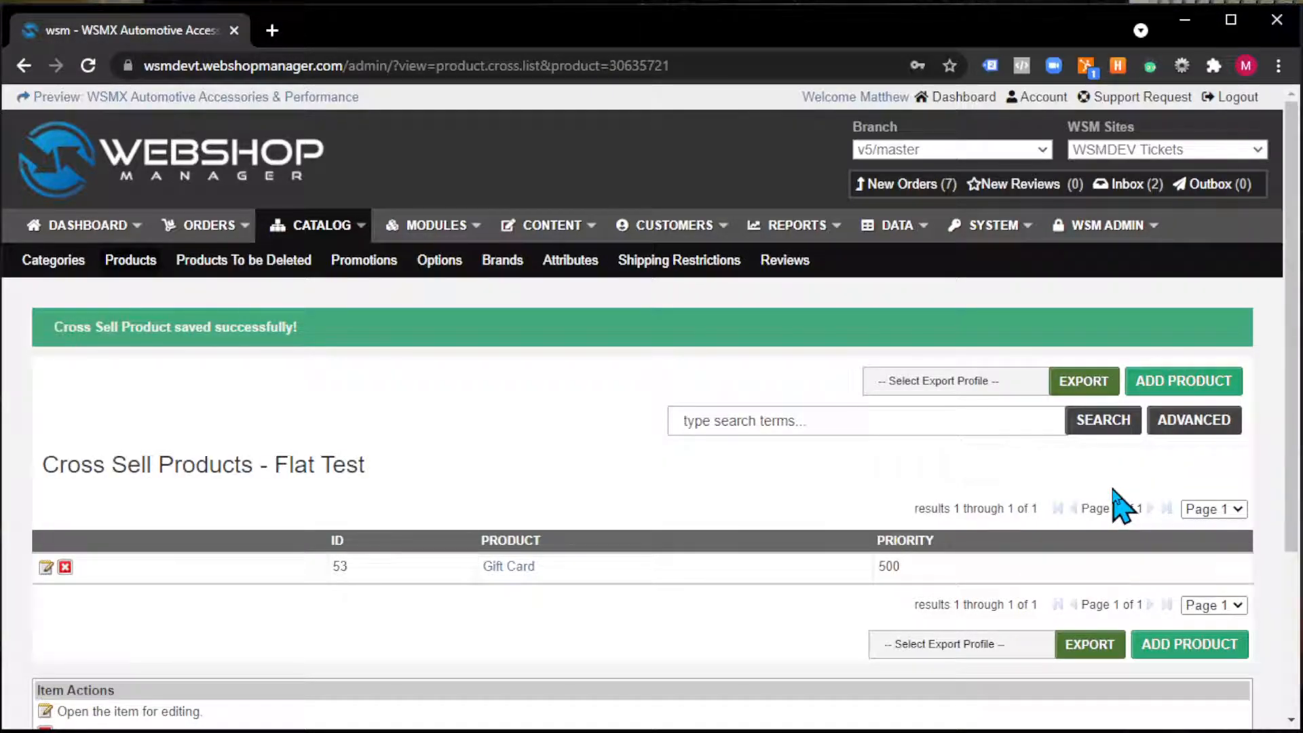
- Add Priority Test (30635726stock) as another cross-sell product for Flat Test
click(1172, 646)
click(509, 427)
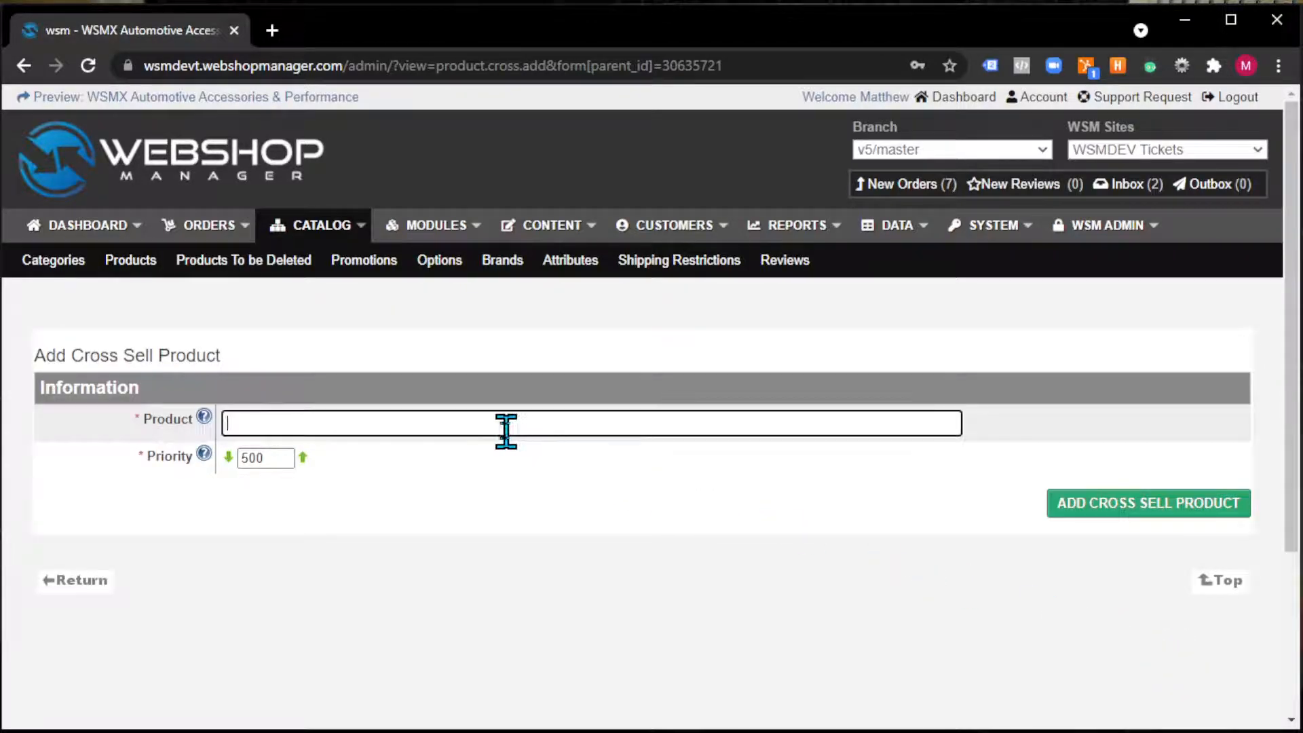
text(priority test)
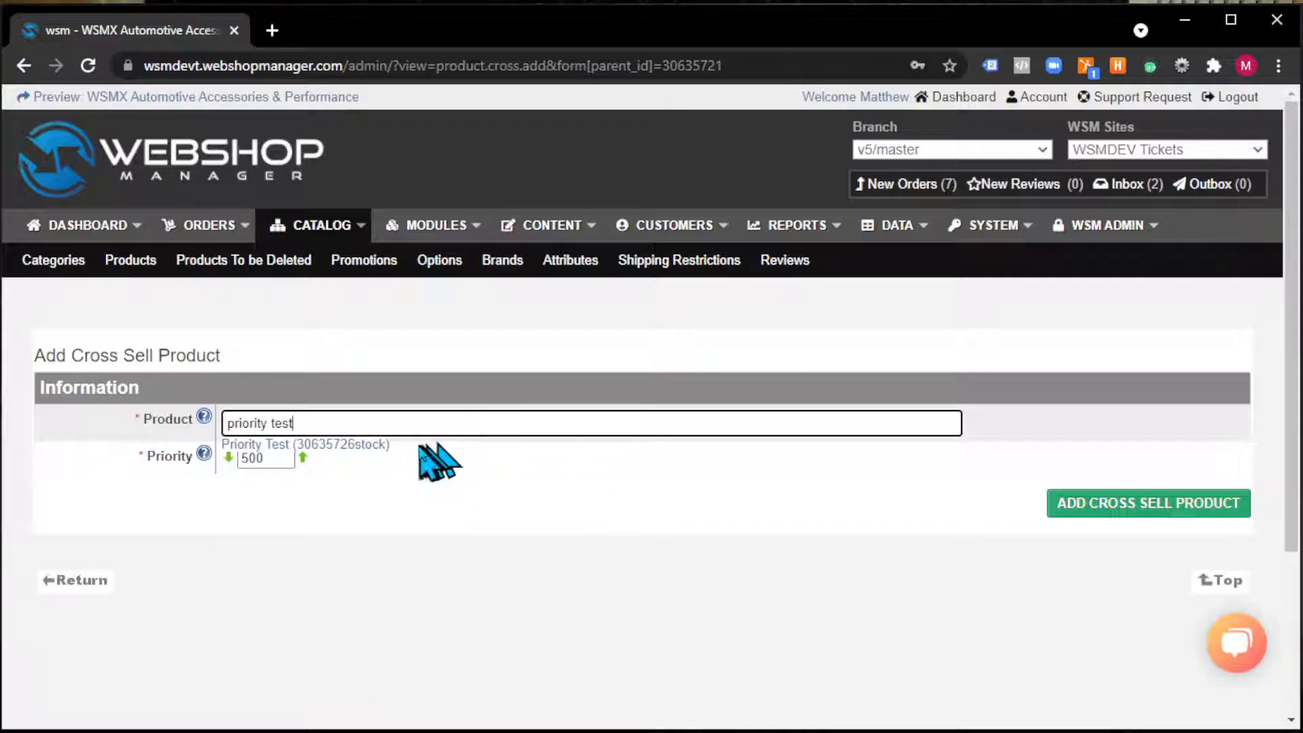
click(350, 448)
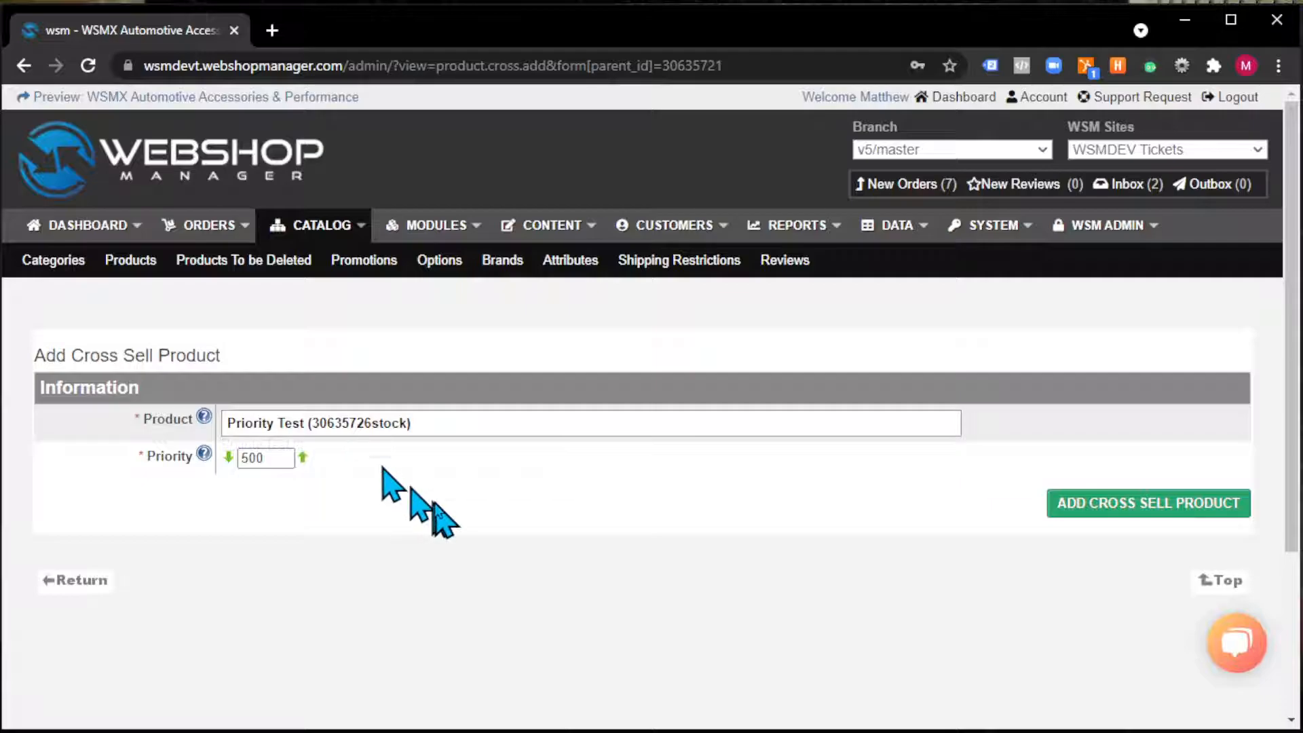
click(1117, 504)
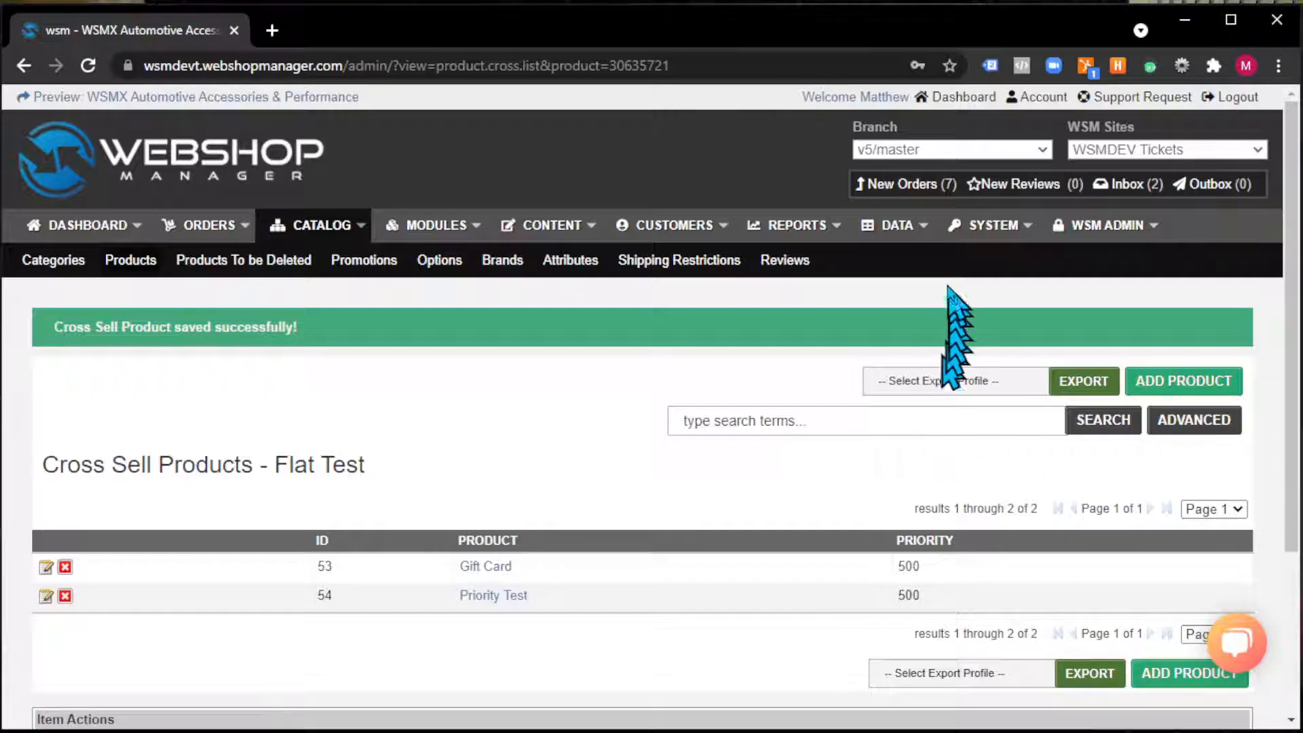
- Search the CSV profiles for "cross sell" and copy the WSM (COPY ONLY) Global Cross Sell Update profile
mouse_move(917, 239)
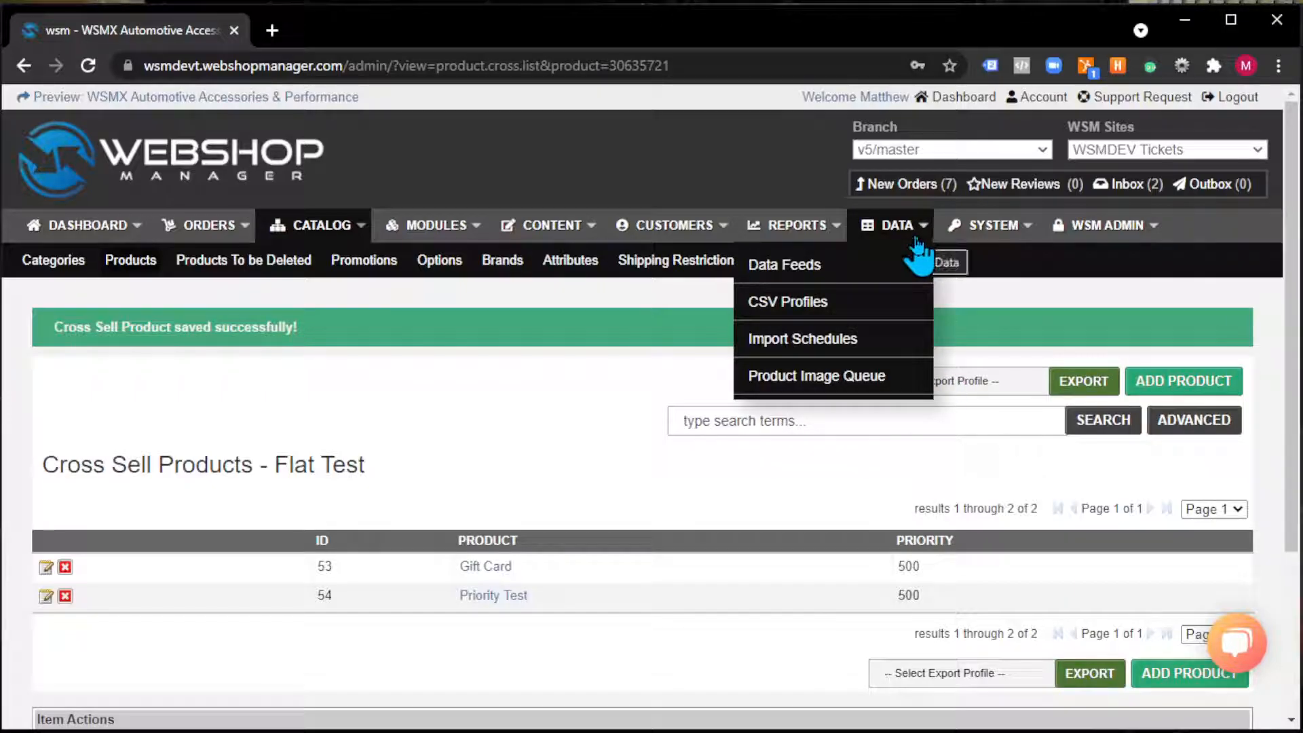
click(811, 305)
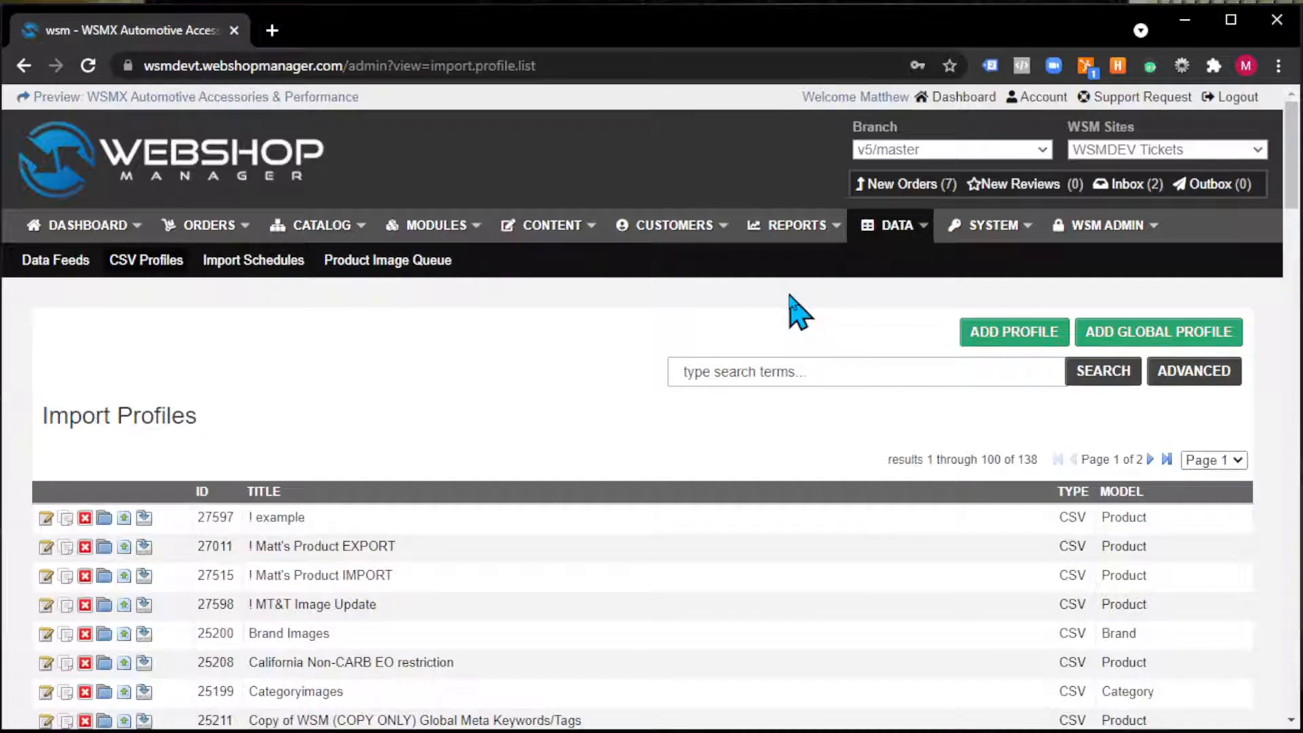
click(784, 372)
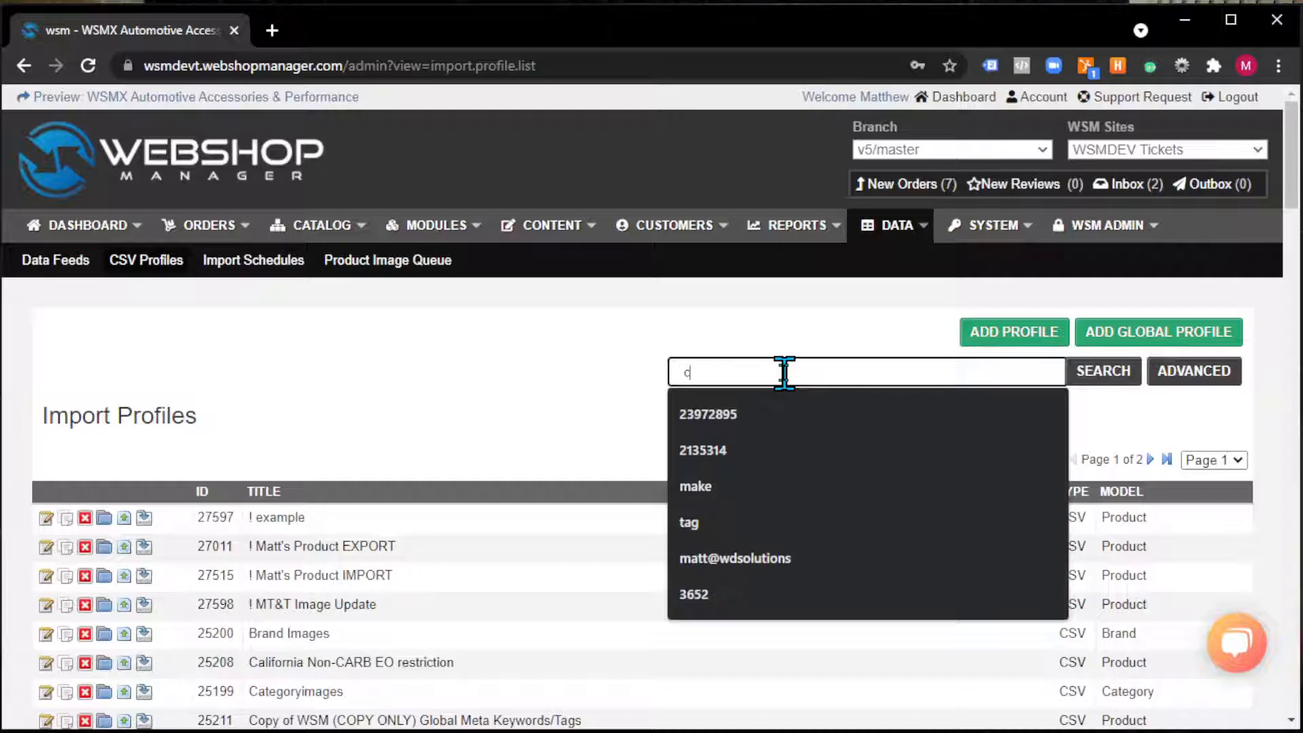
text(cross sell)
key(Return)
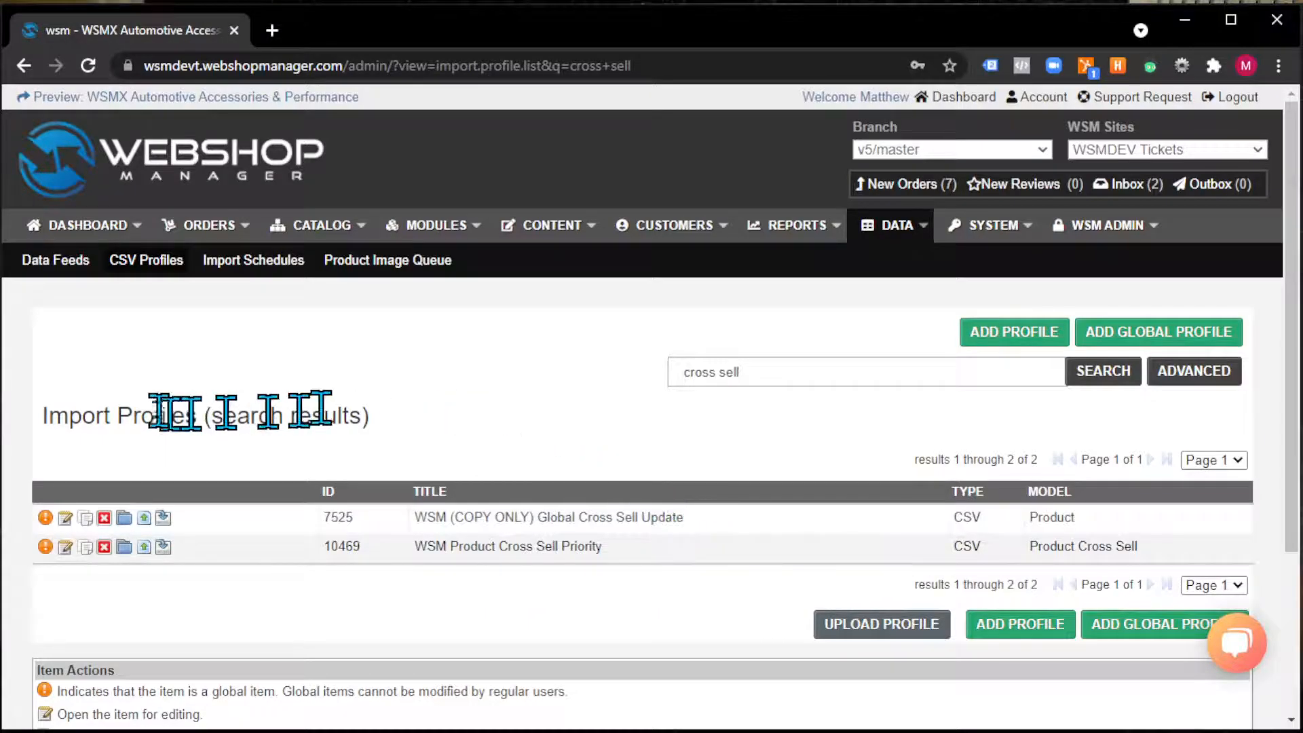
click(85, 522)
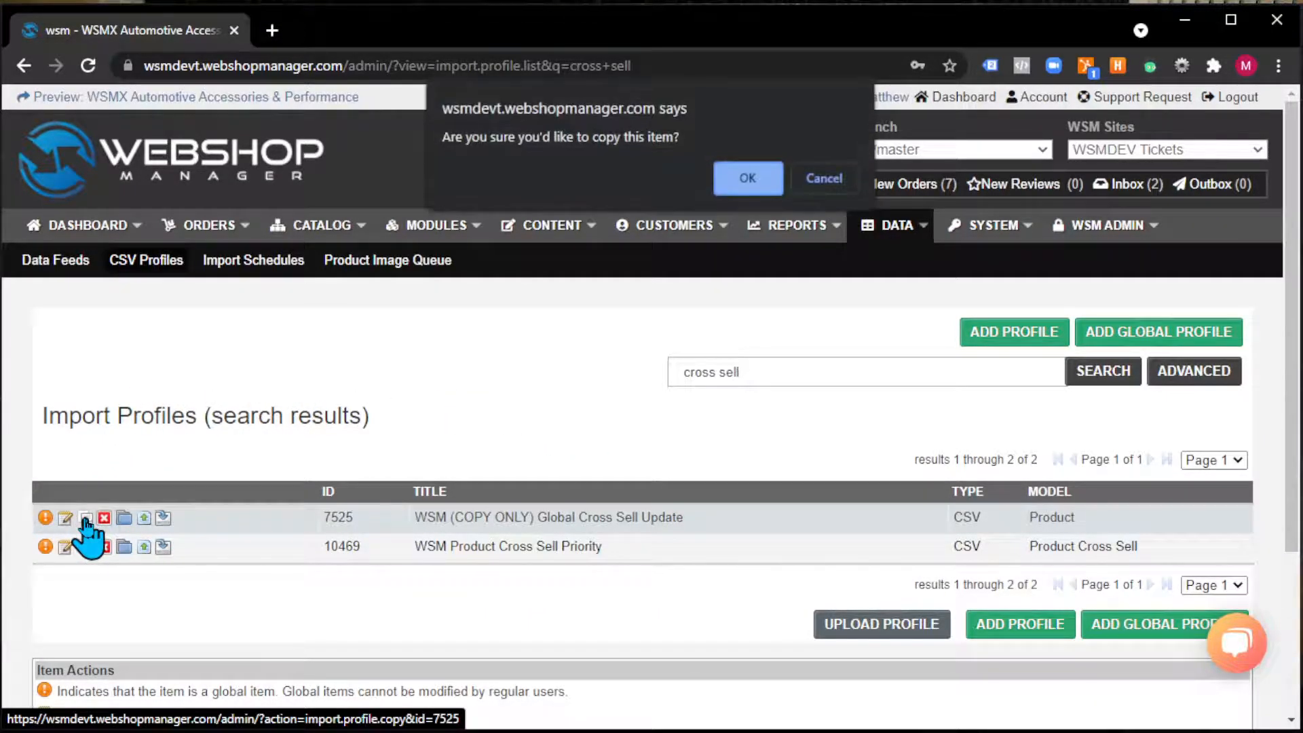
click(759, 186)
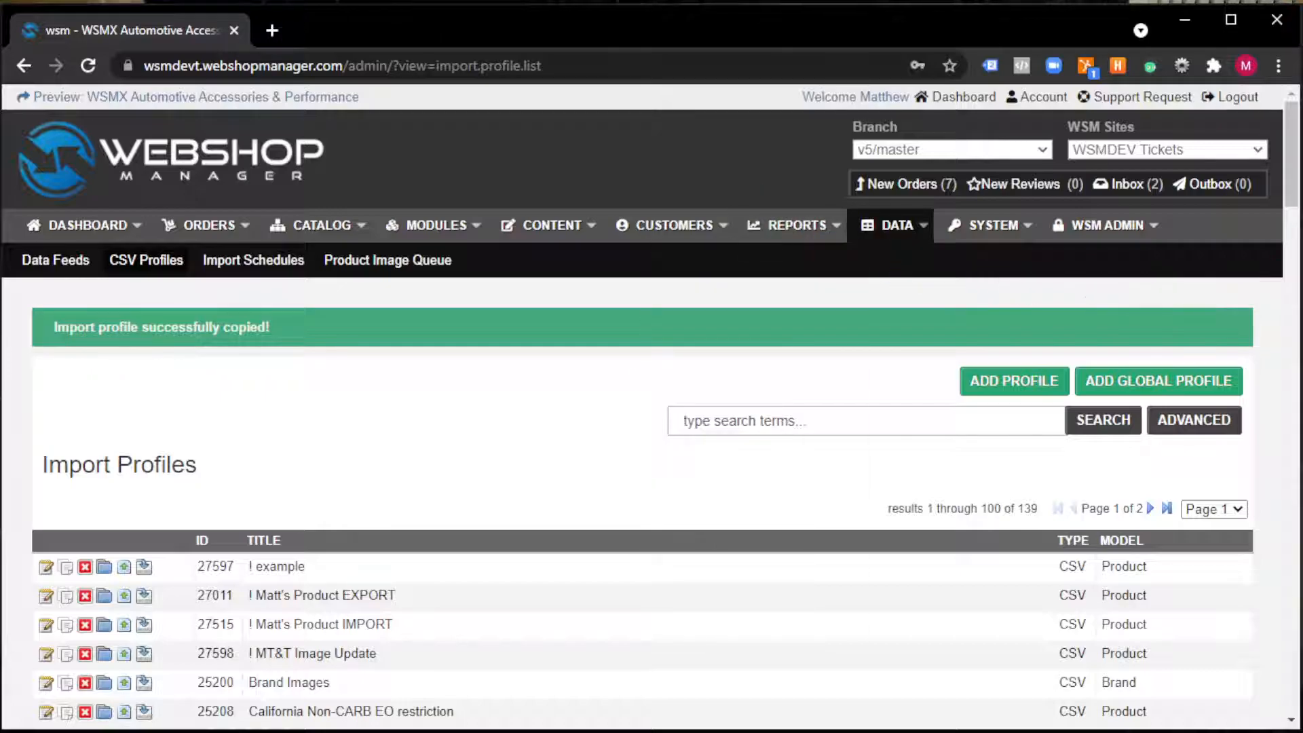
- Rename the copied Global Cross Sell Update profile as "! Cross Sell Update" and save it
drag(1293, 143, 1291, 179)
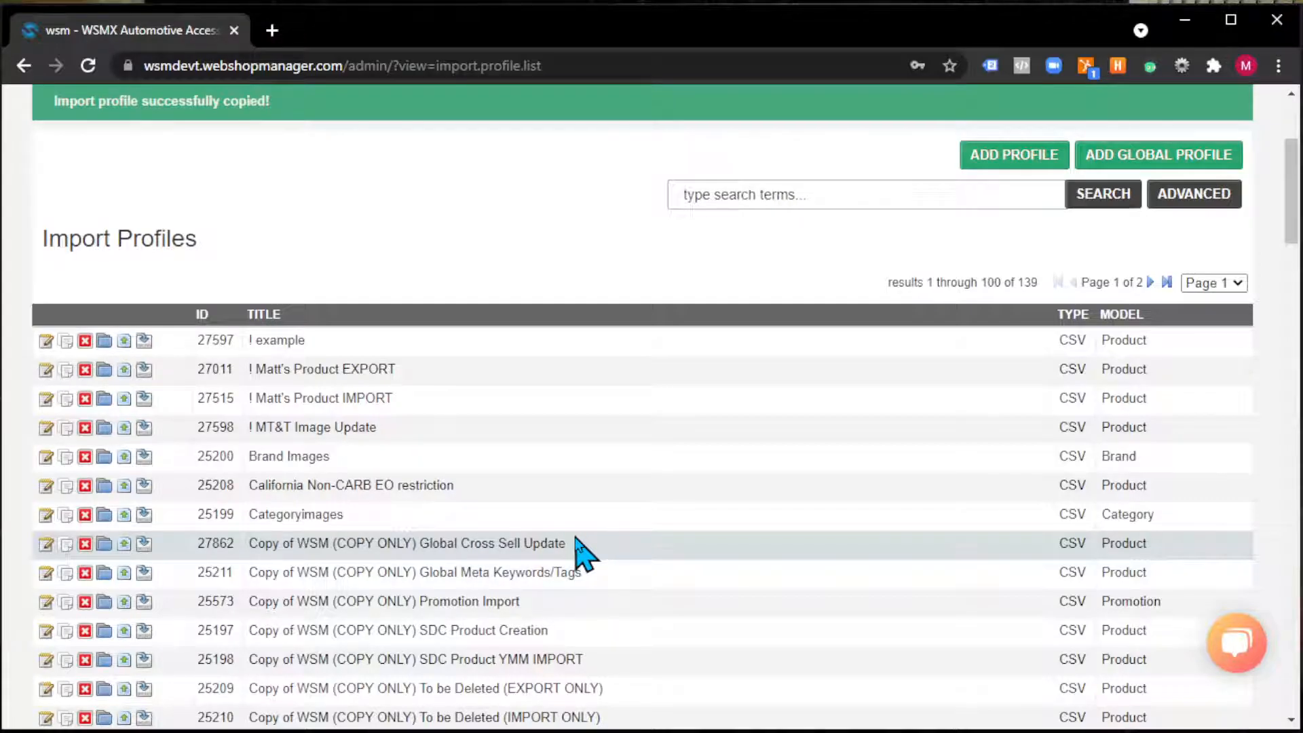
click(46, 545)
drag(648, 398, 222, 398)
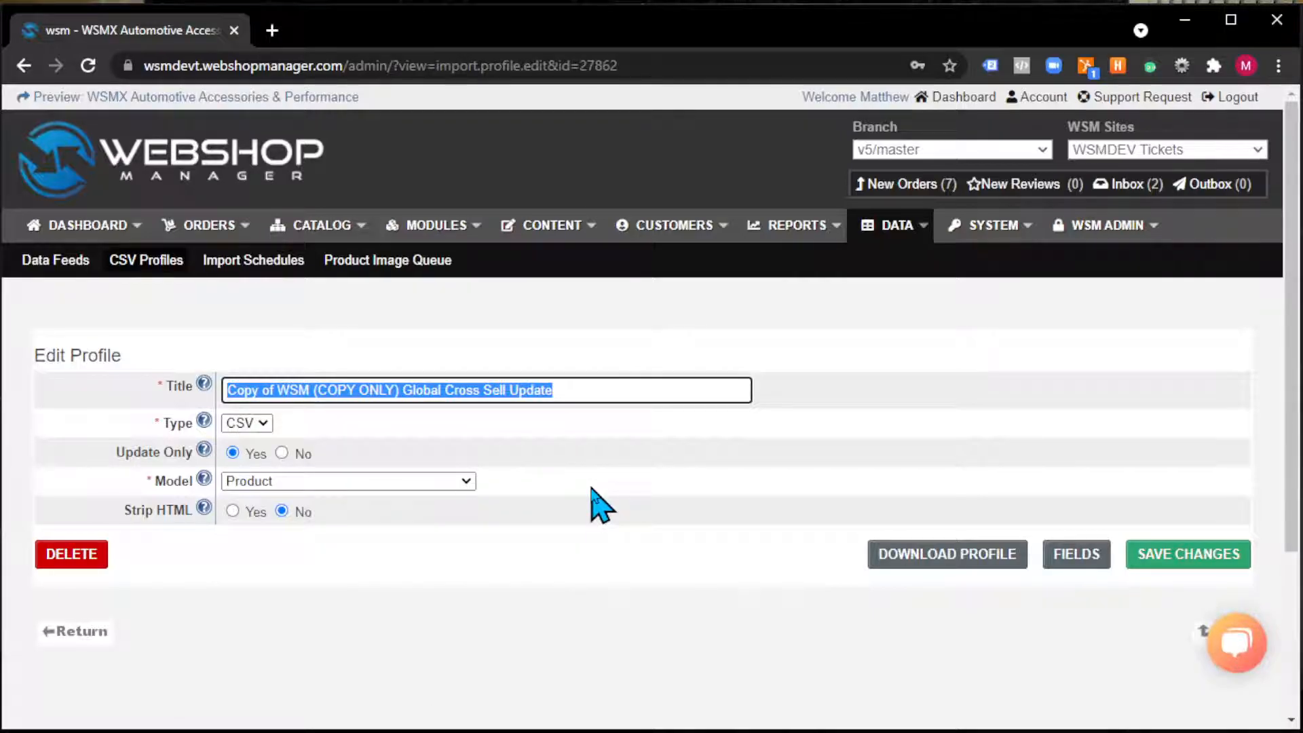
text(!)
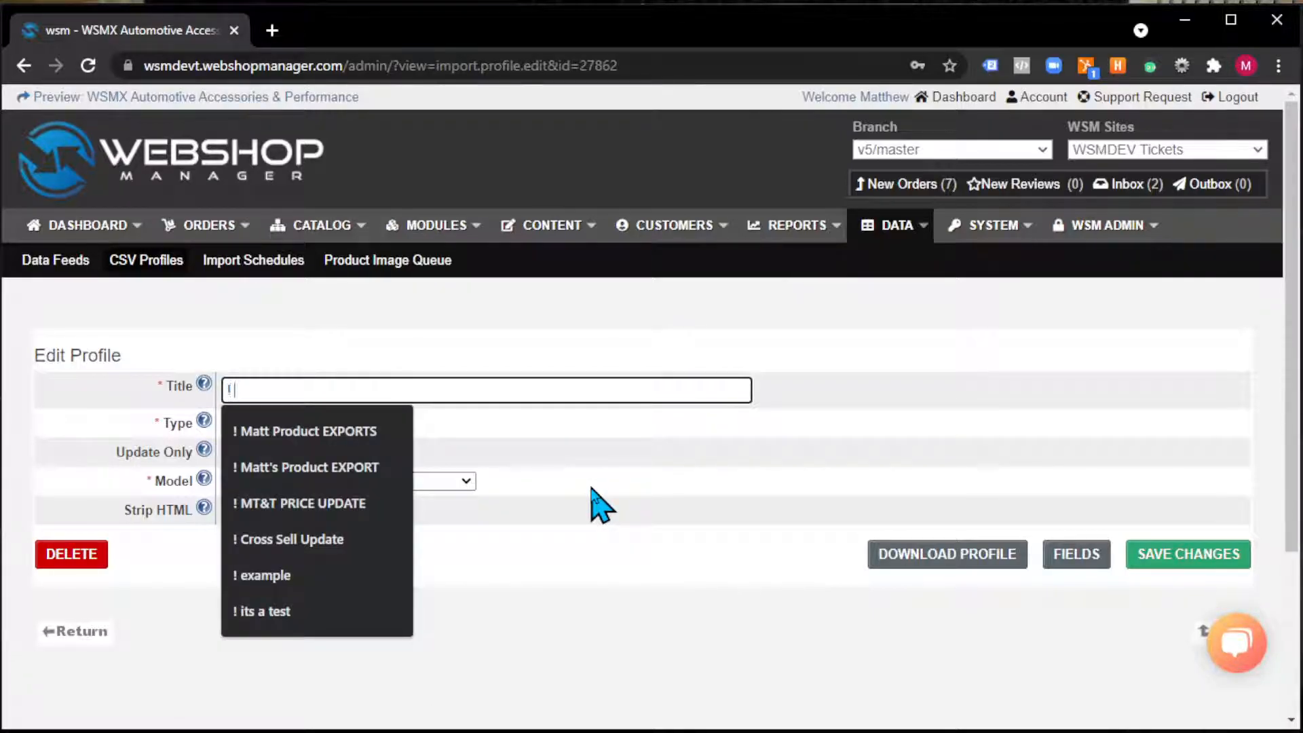
text( C)
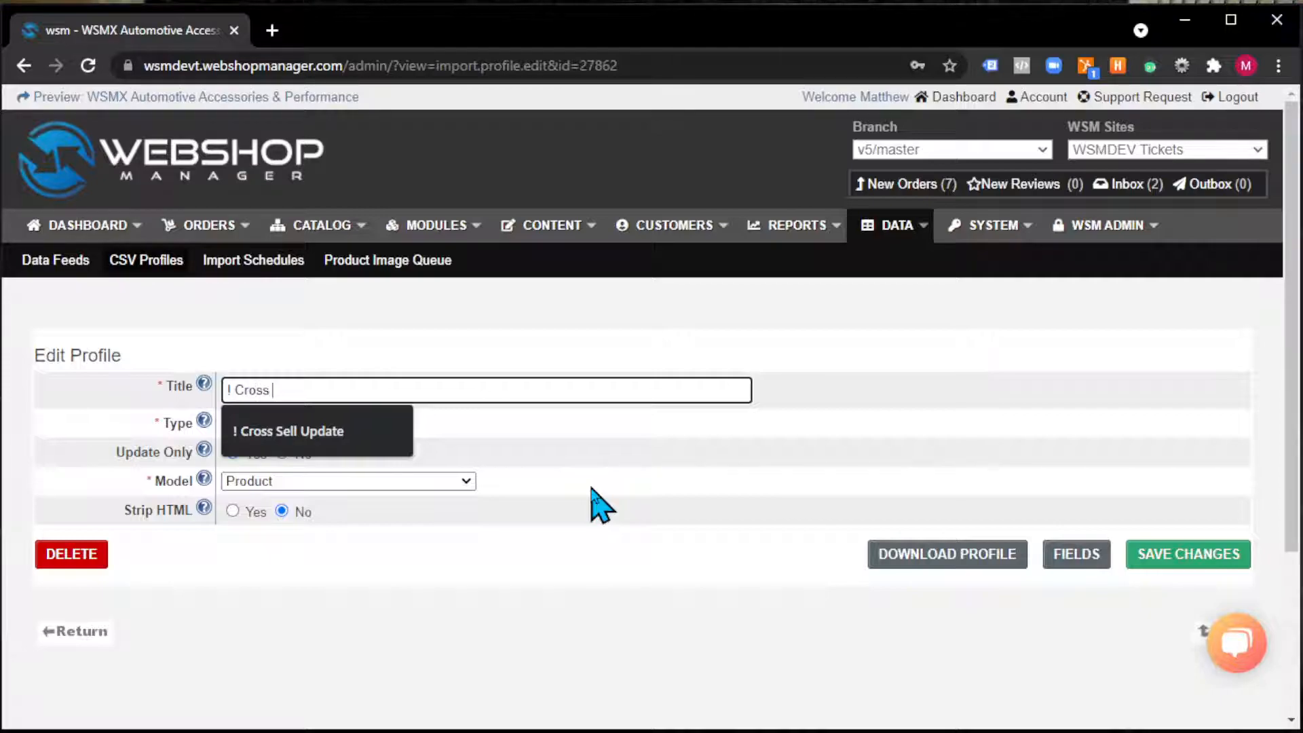
text(ross)
click(315, 440)
click(437, 426)
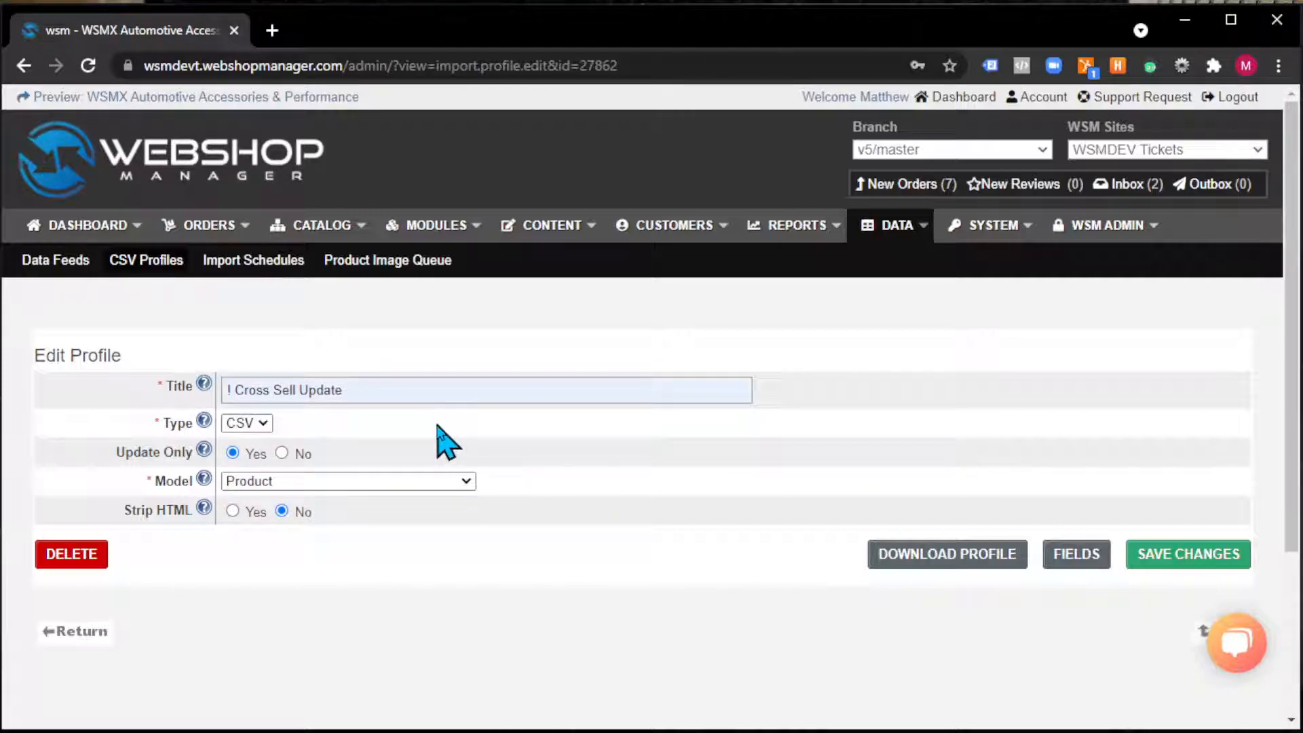
click(1184, 557)
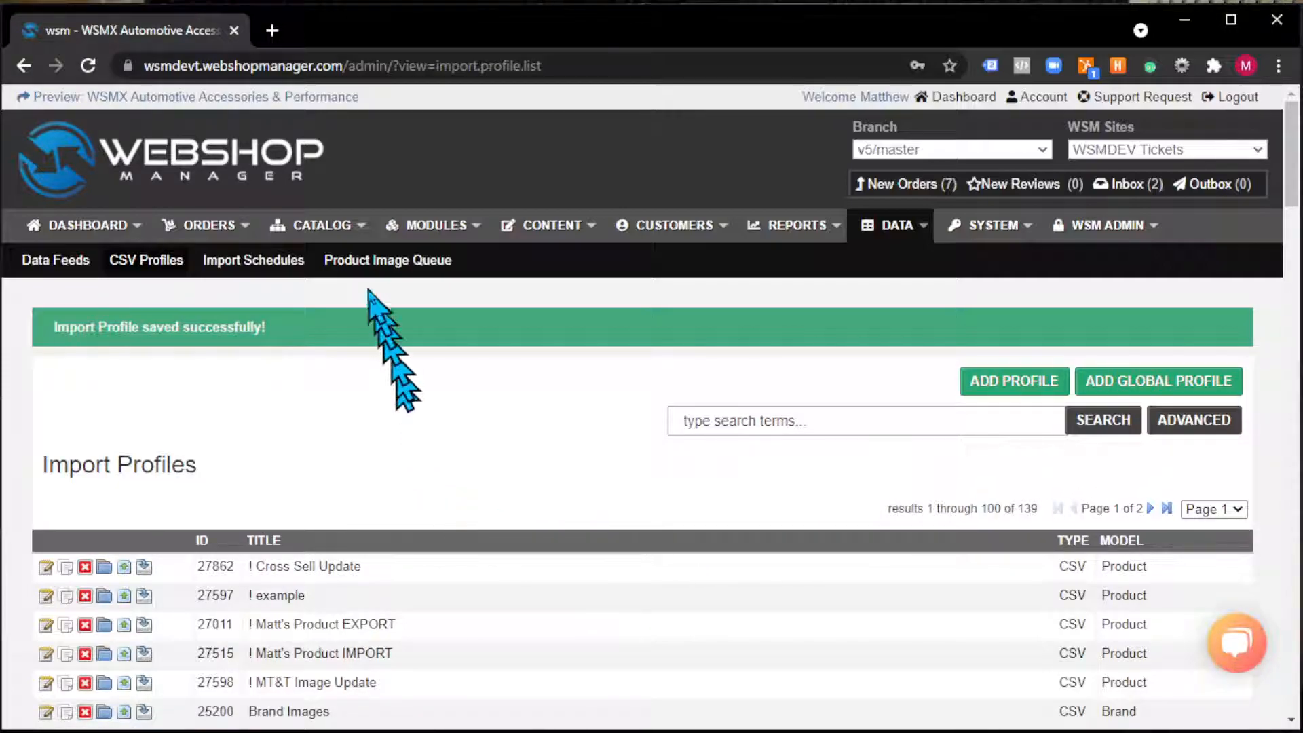
- Open the product list of the Test & Tune category in the catalog
mouse_move(349, 234)
click(332, 275)
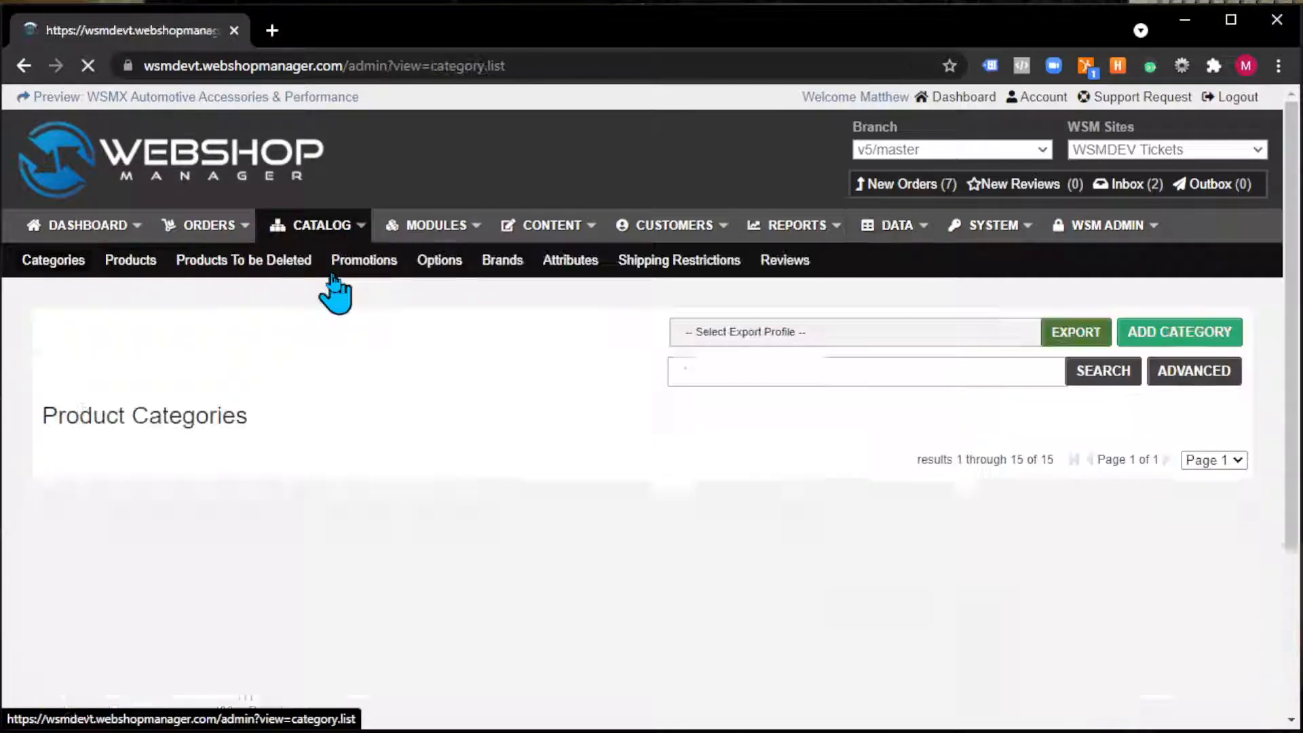
scroll(308, 360, down, 5)
scroll(304, 353, down, 1)
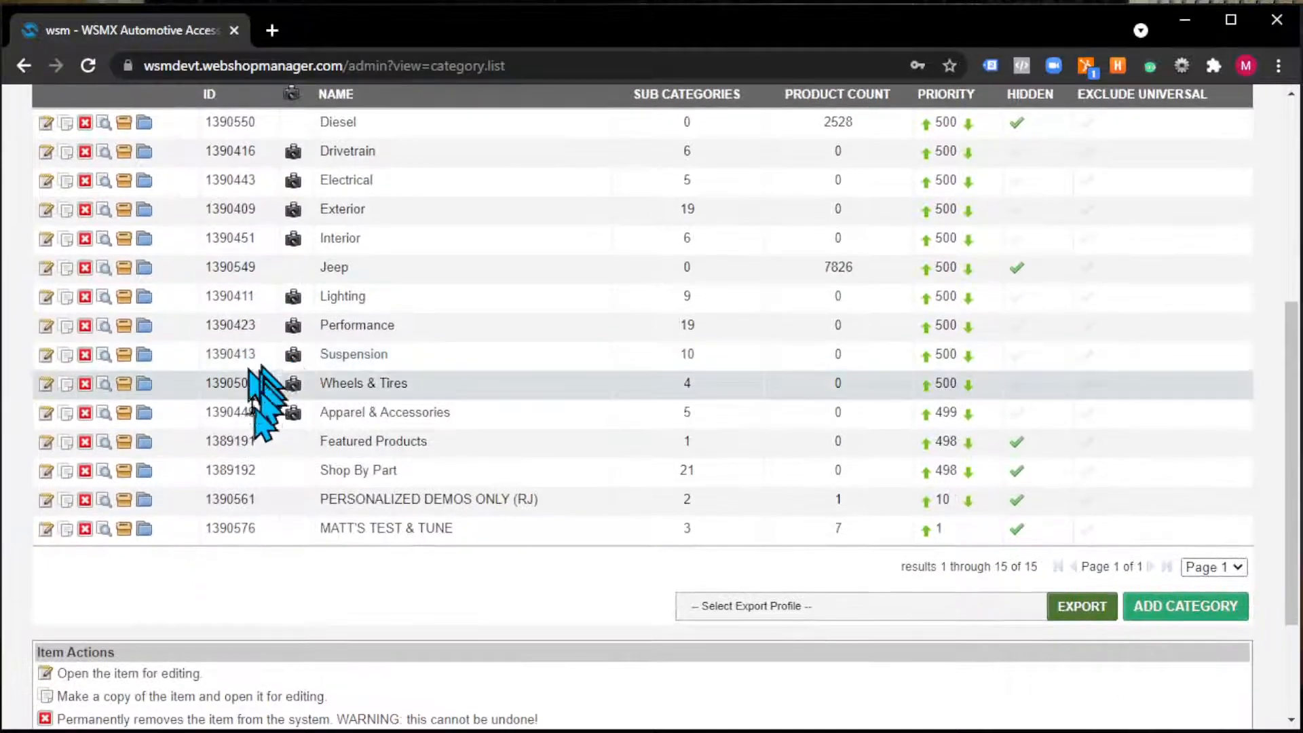
click(124, 531)
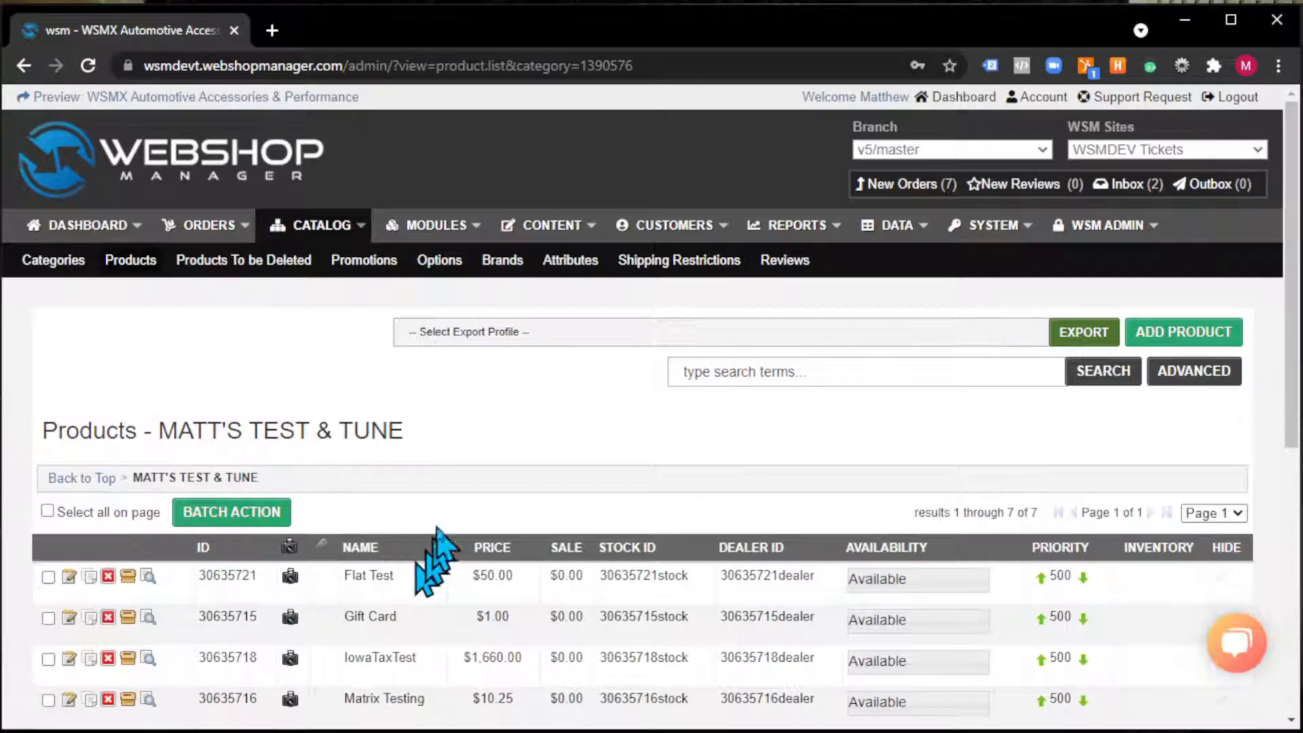
- Export the category's products with the "! Cross Sell Update" profile and open the downloaded CSV in Excel
click(523, 336)
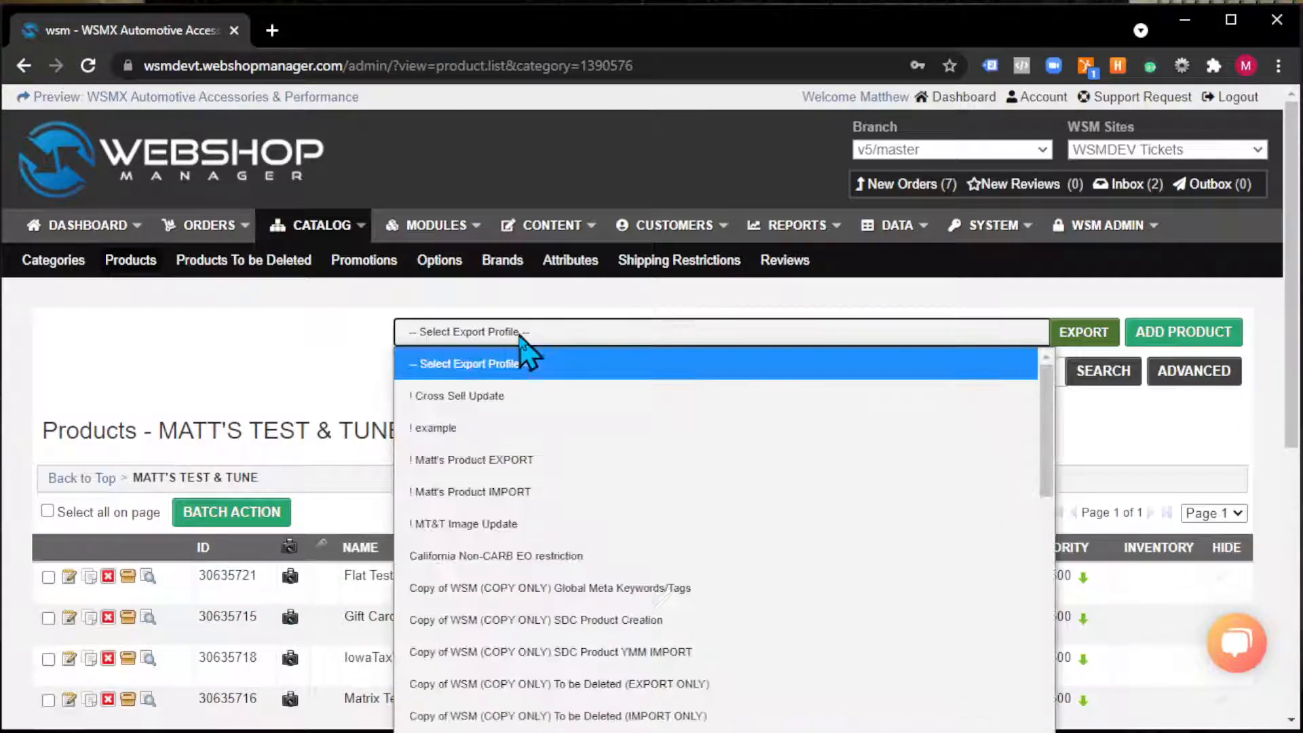
click(516, 397)
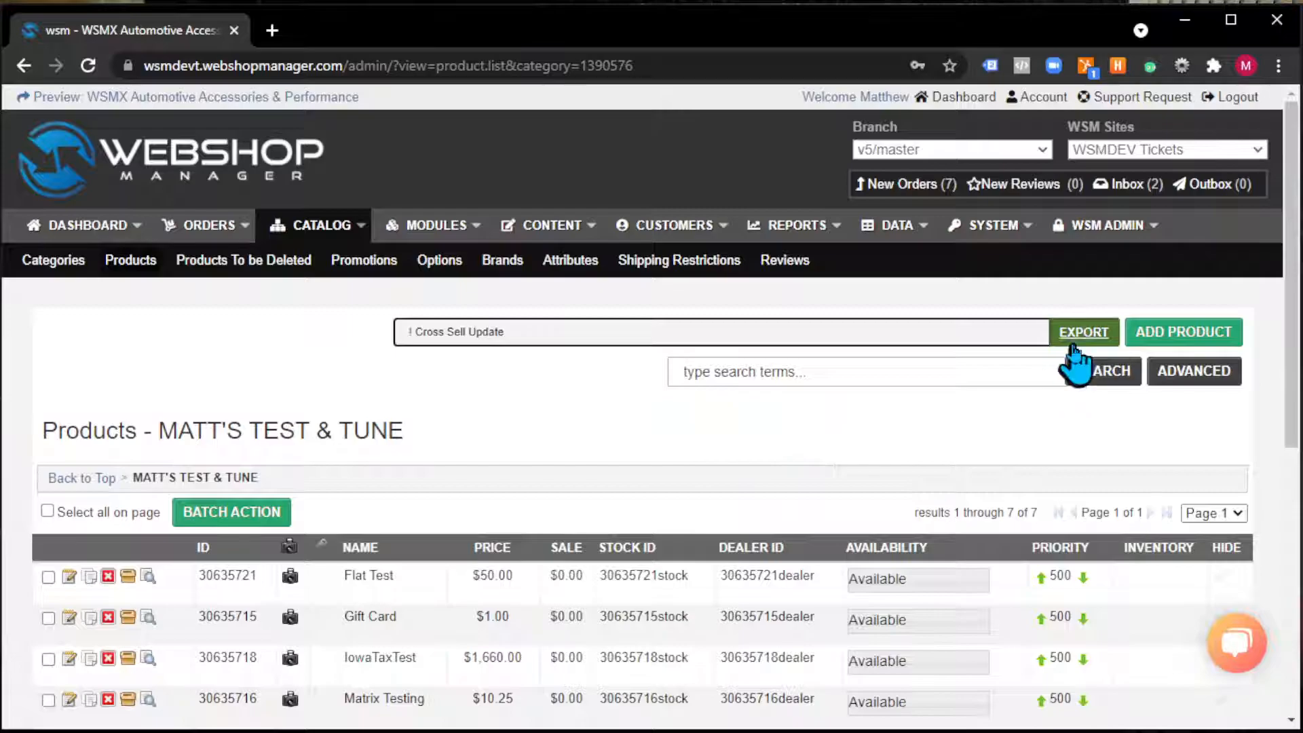
click(1079, 339)
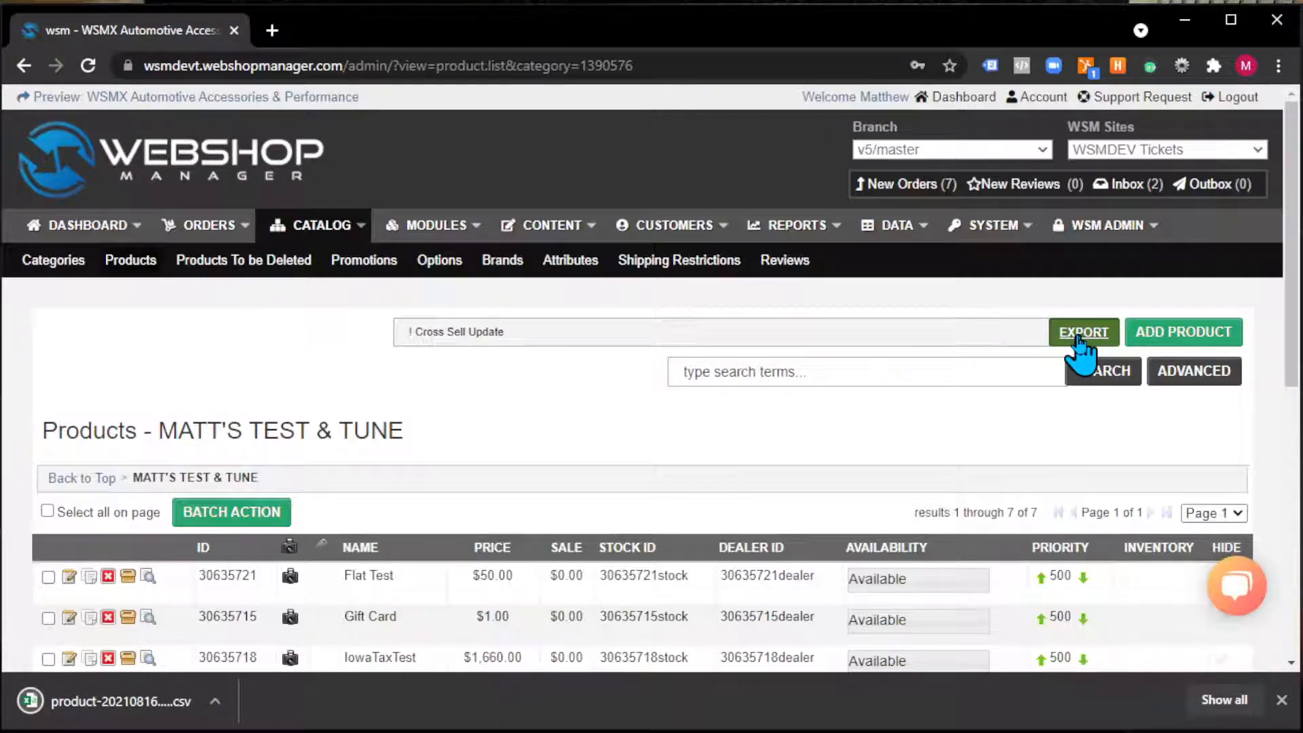
click(147, 703)
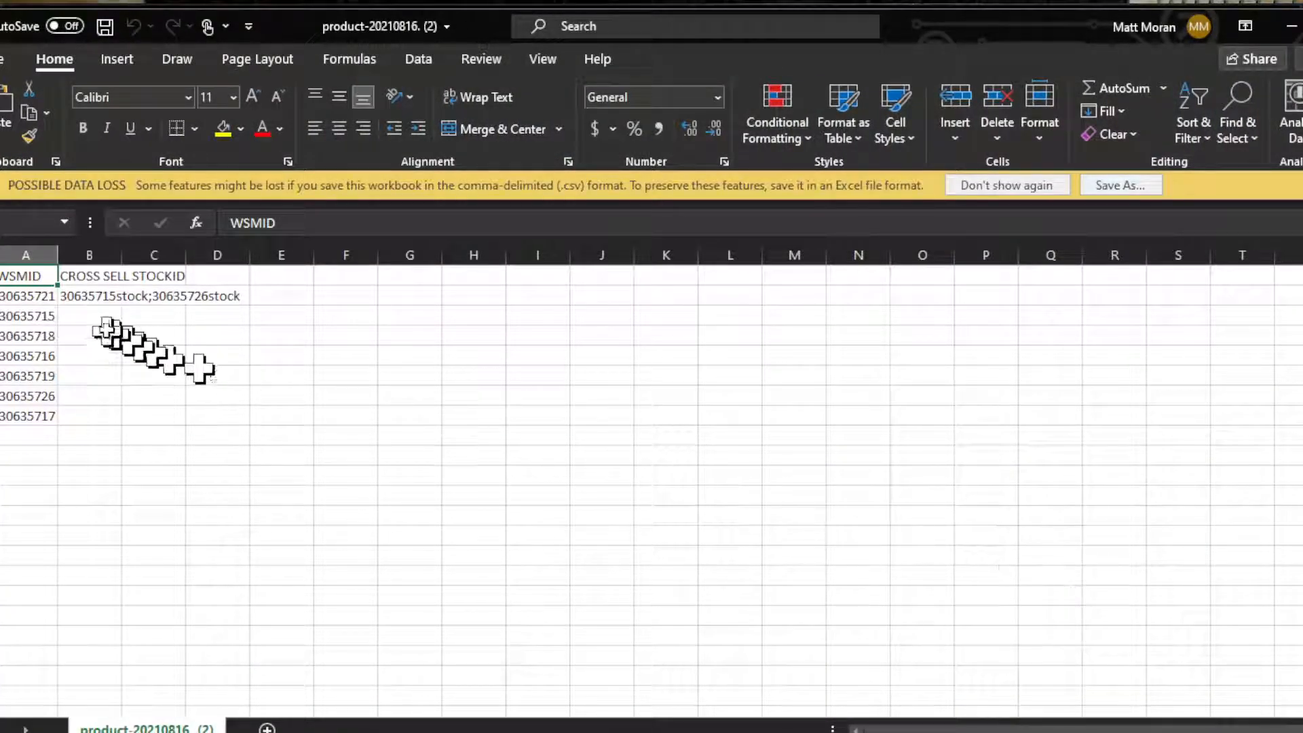
- Fill Flat Test's CROSS SELL STOCKID value, 30635715stock;30635726stock, down to all the other product rows
click(2, 296)
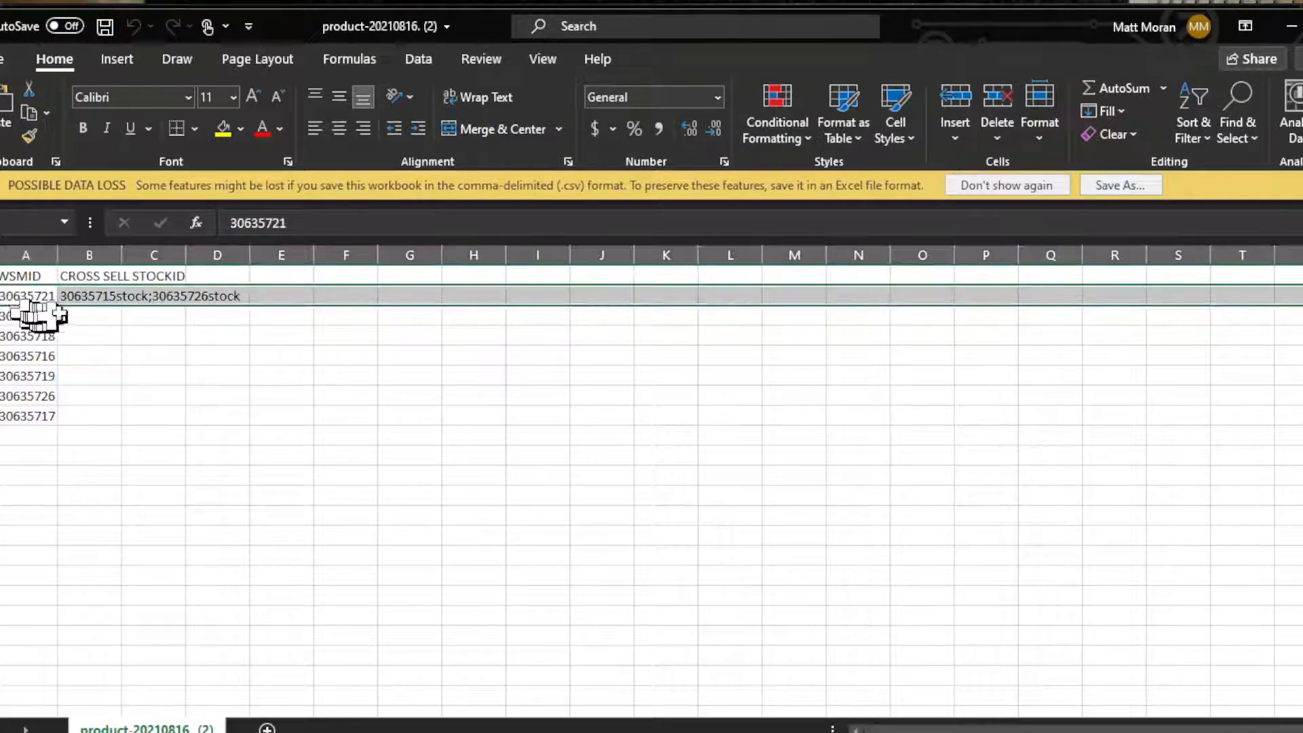
click(79, 299)
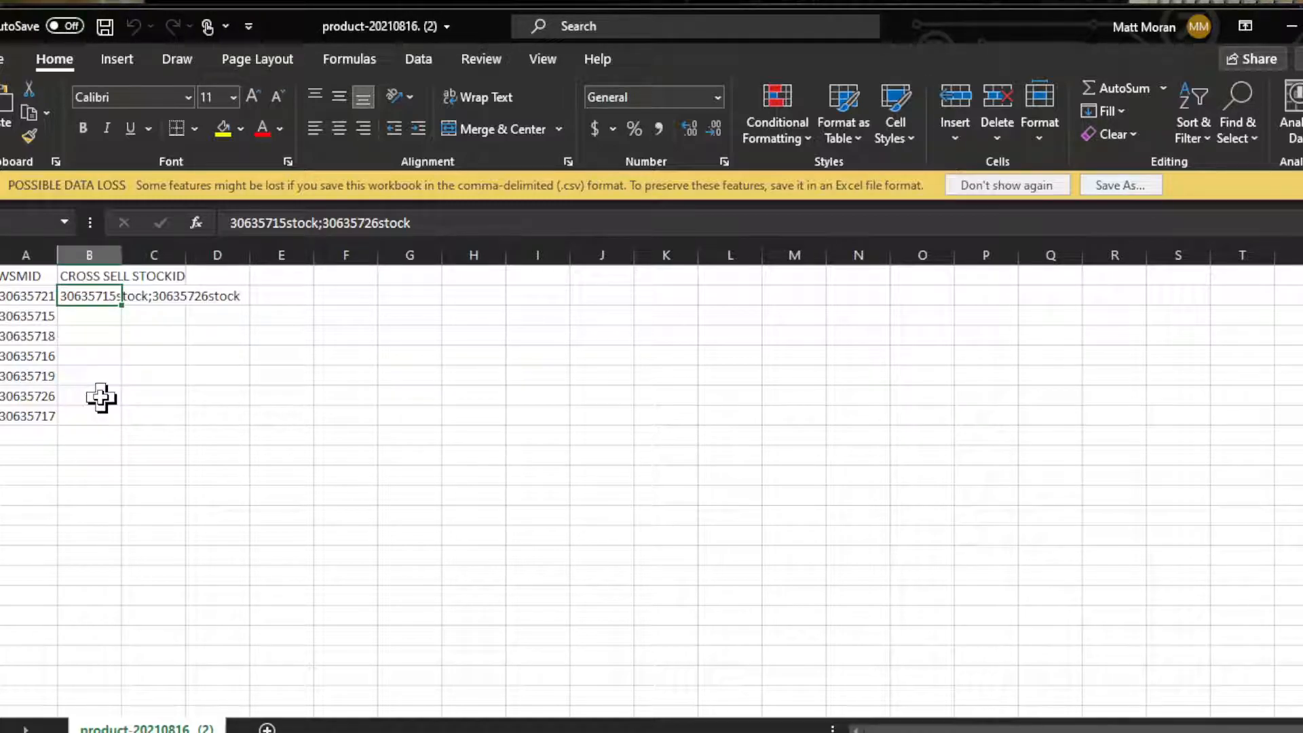
double_click(121, 306)
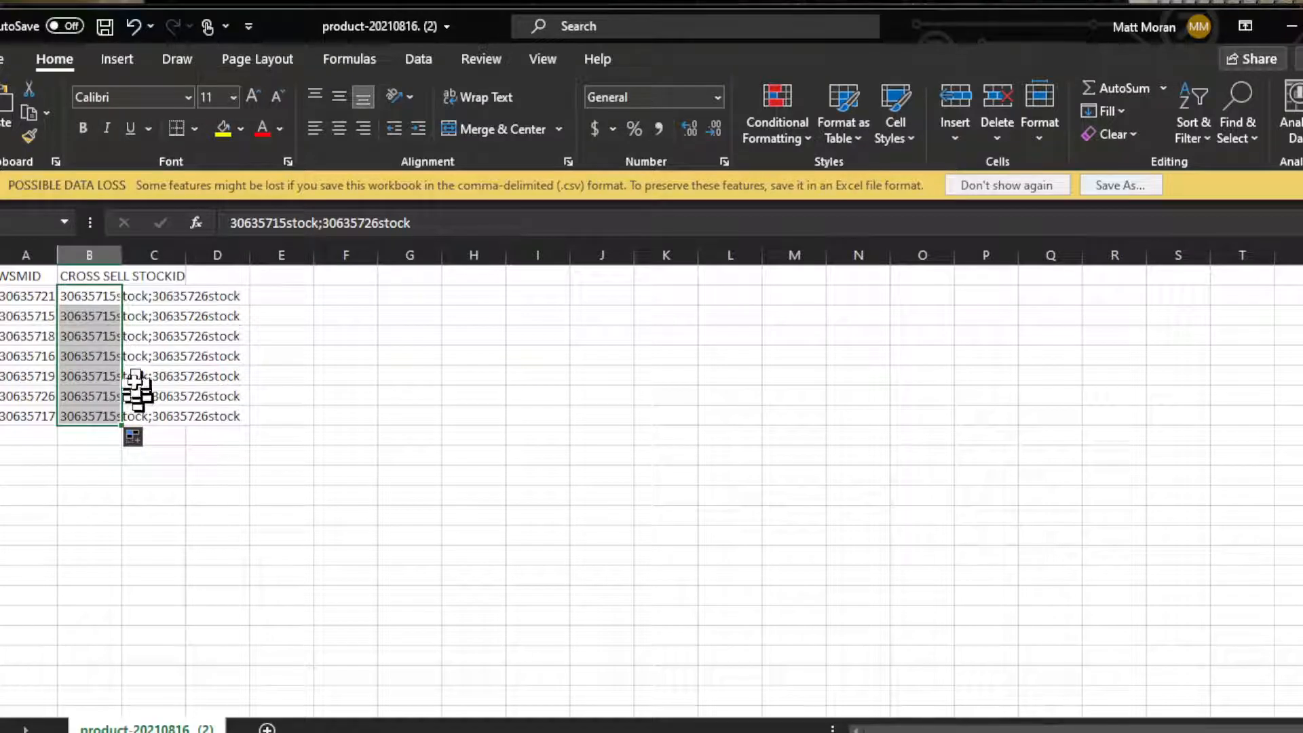
click(94, 434)
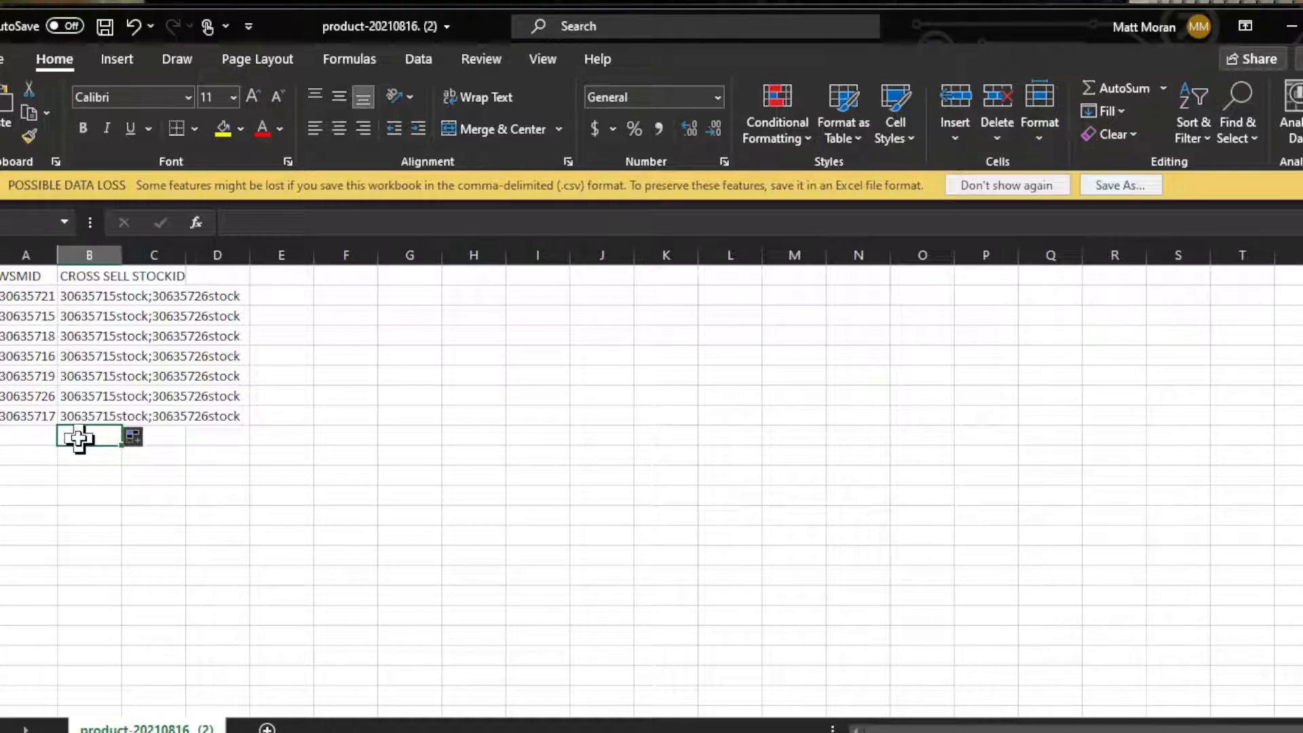
- Save the sheet as CSV UTF-8 in Downloads, replacing the existing product-20210816. (2) file, and close Excel
click(2, 59)
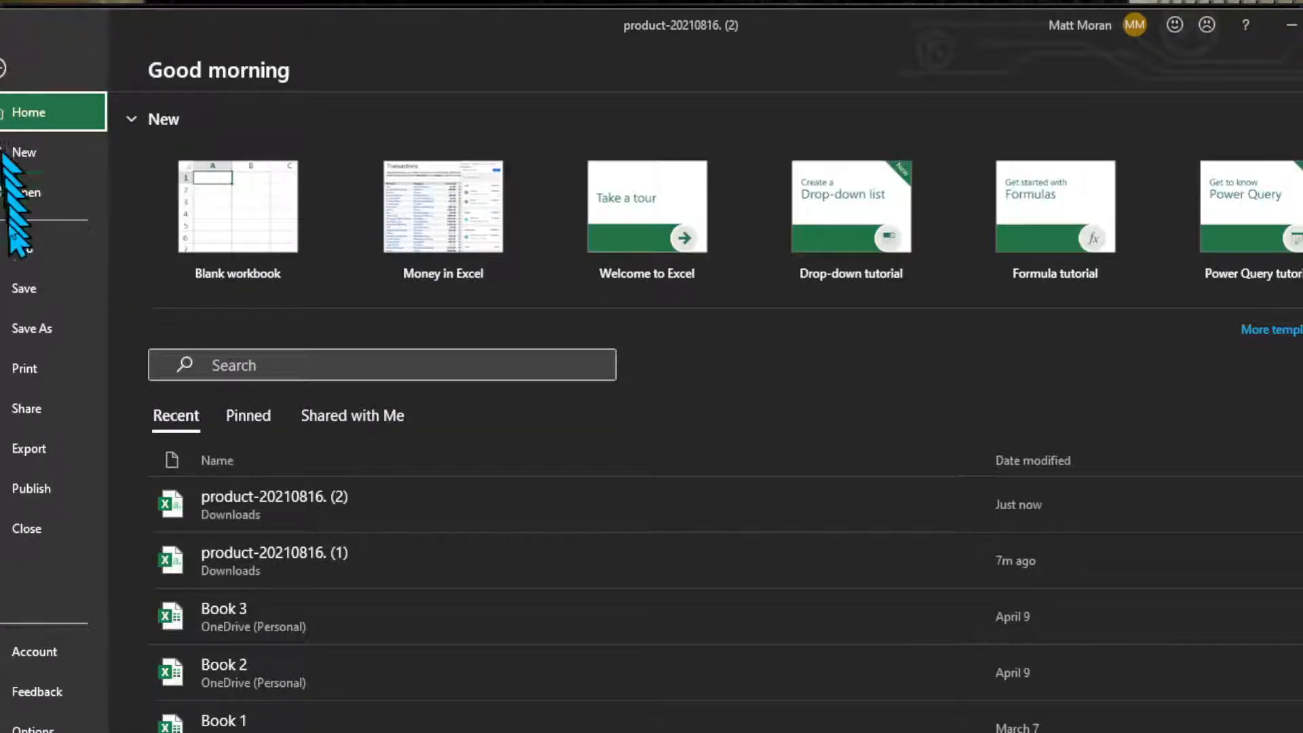
click(27, 329)
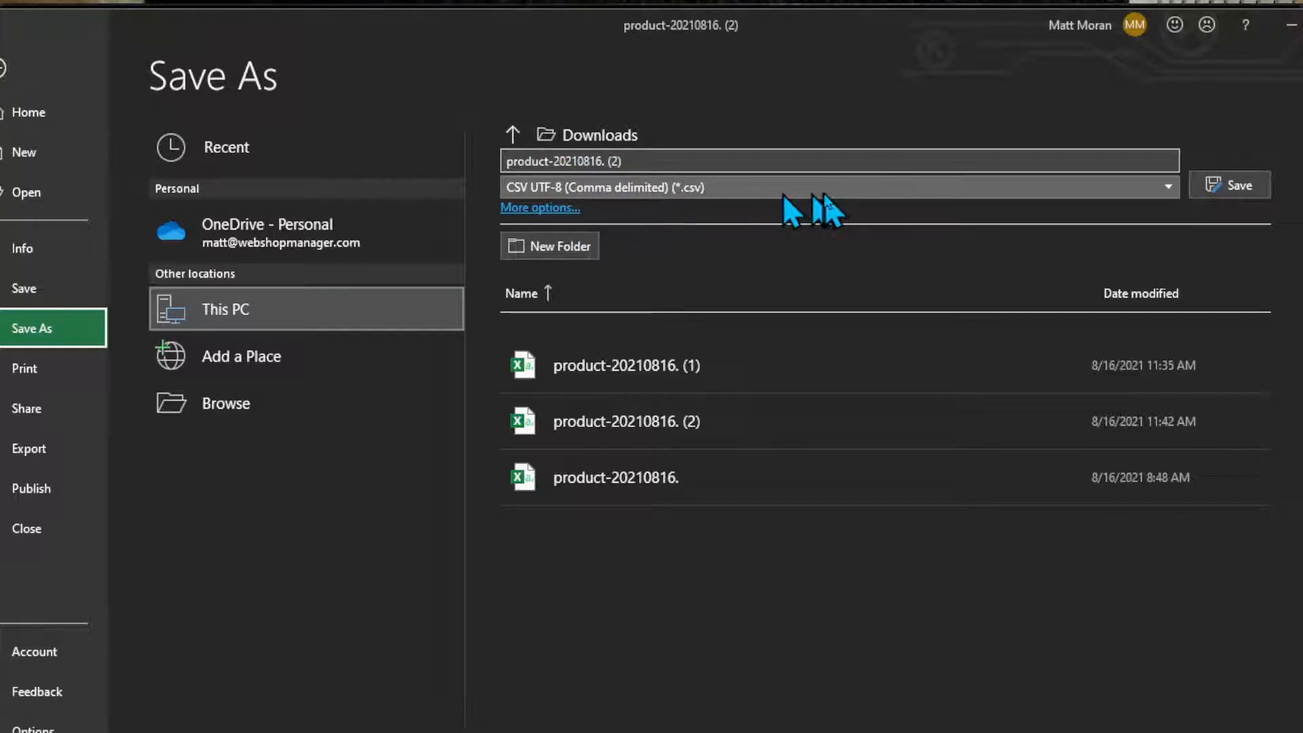
click(1252, 188)
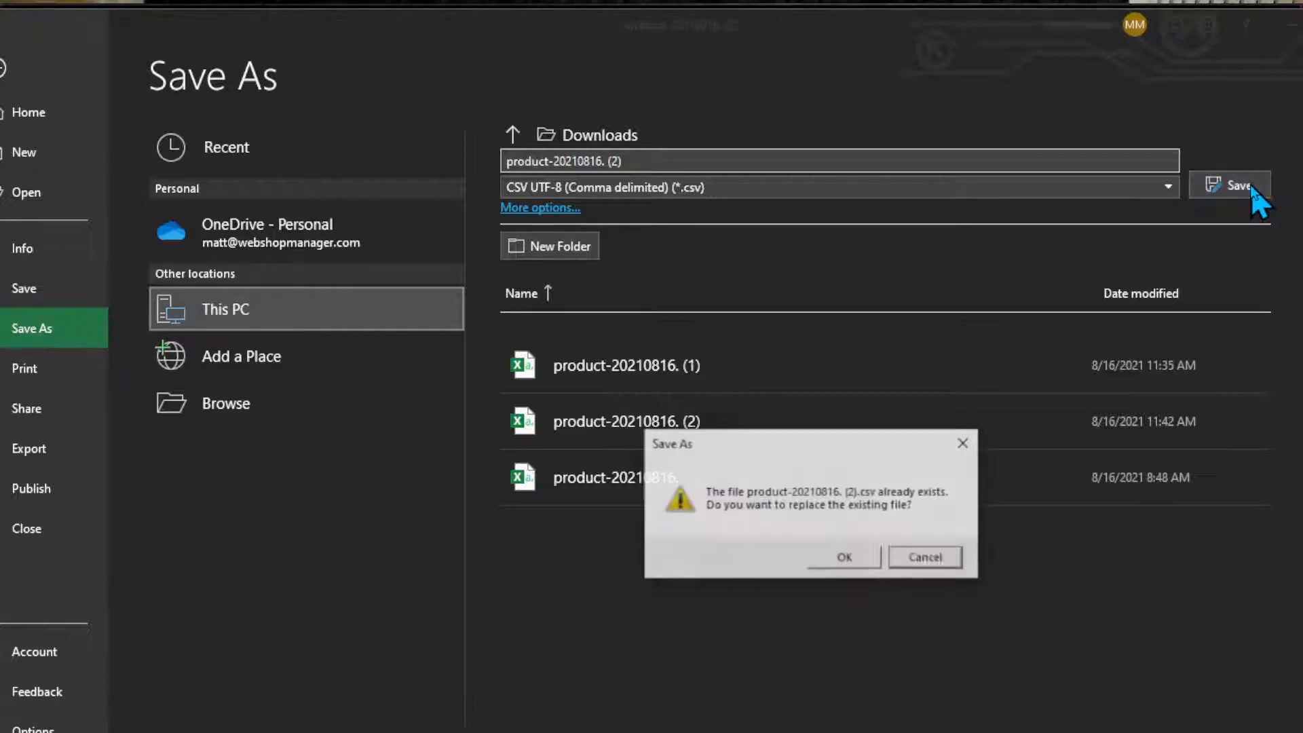
click(872, 557)
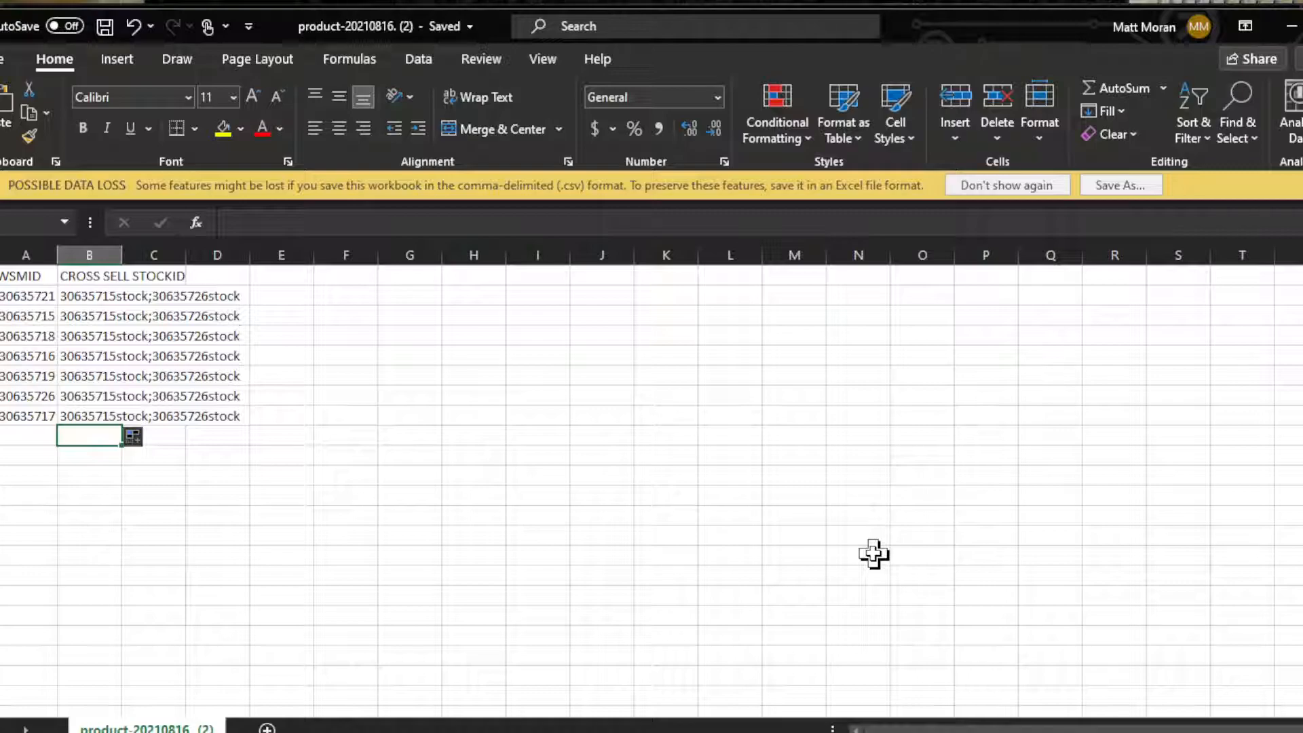
key(alt+F4)
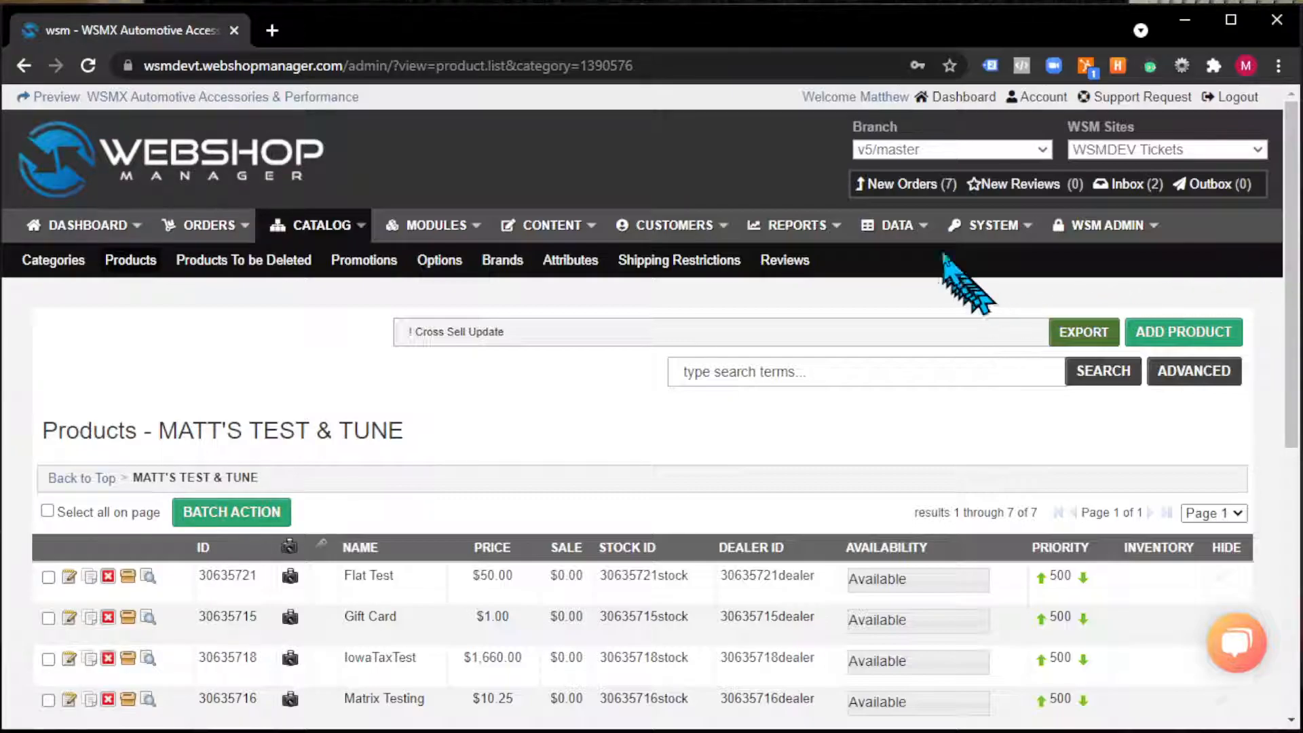
- Open the CSV upload page of the "! Cross Sell Update" profile in WebShopManager
mouse_move(917, 238)
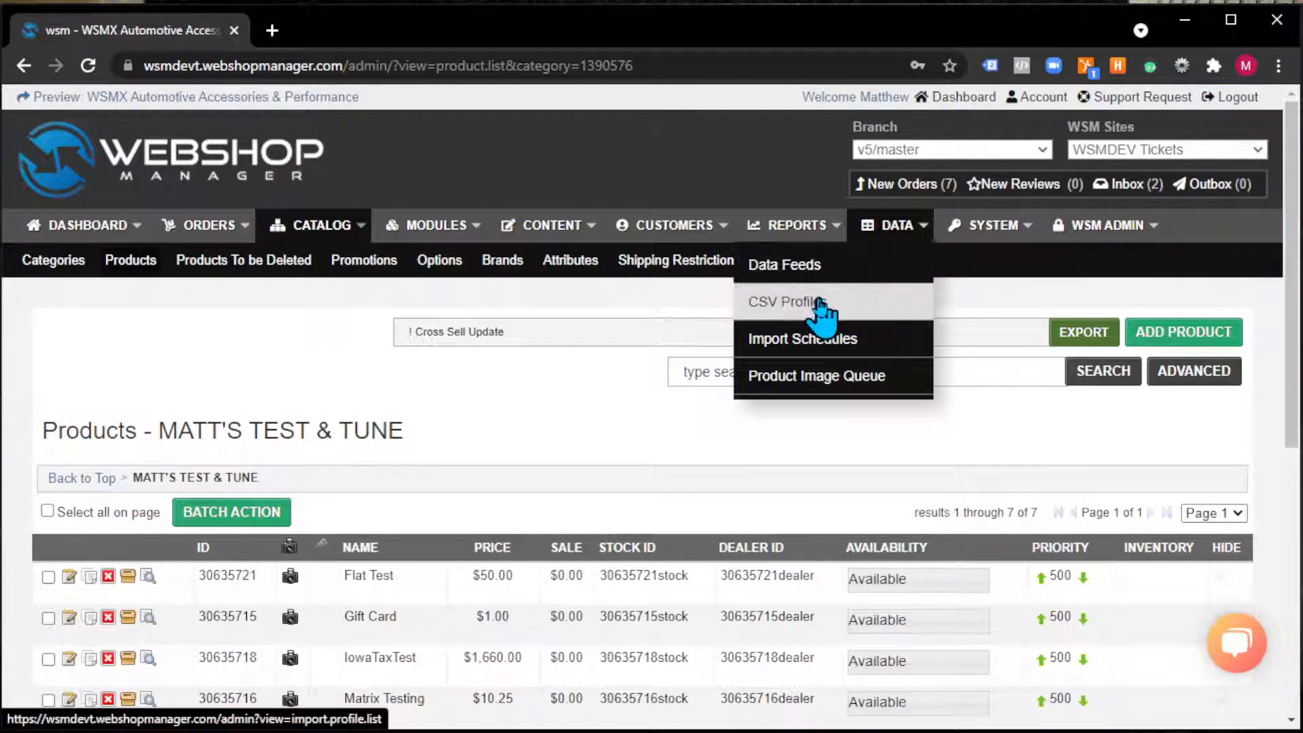
click(818, 305)
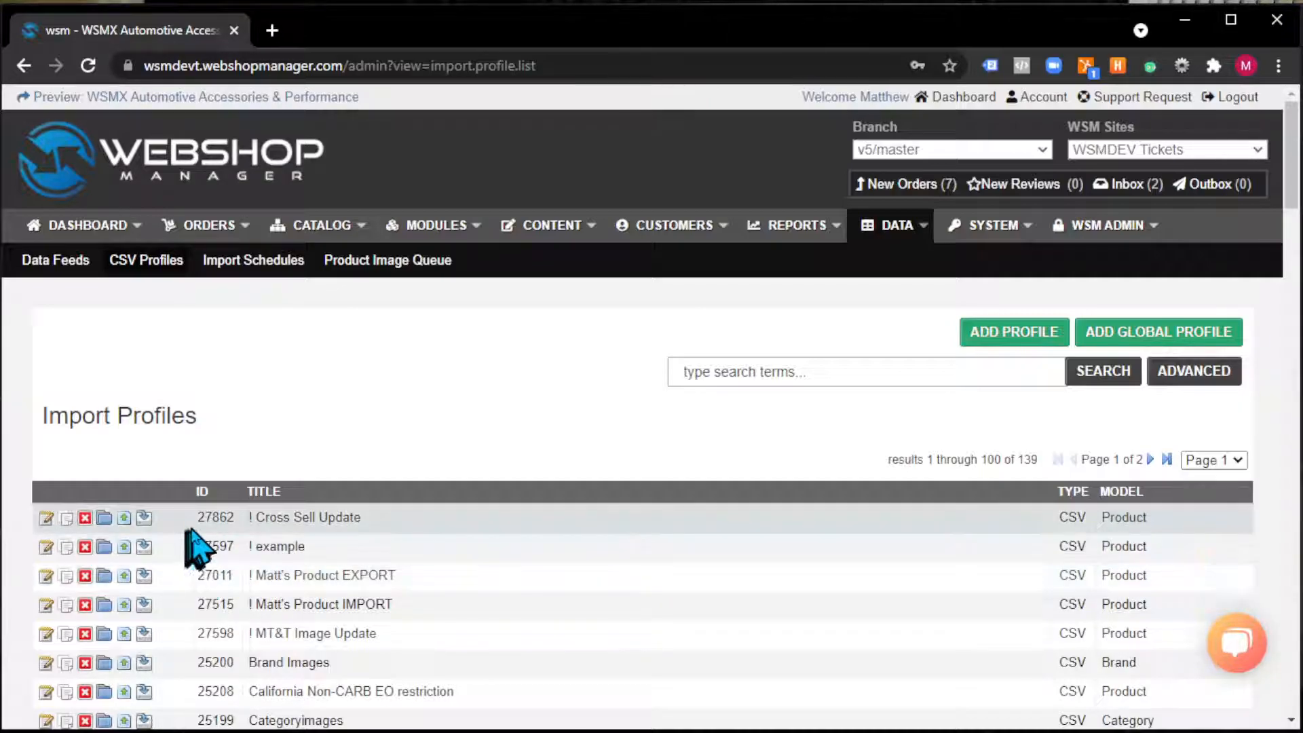
click(124, 520)
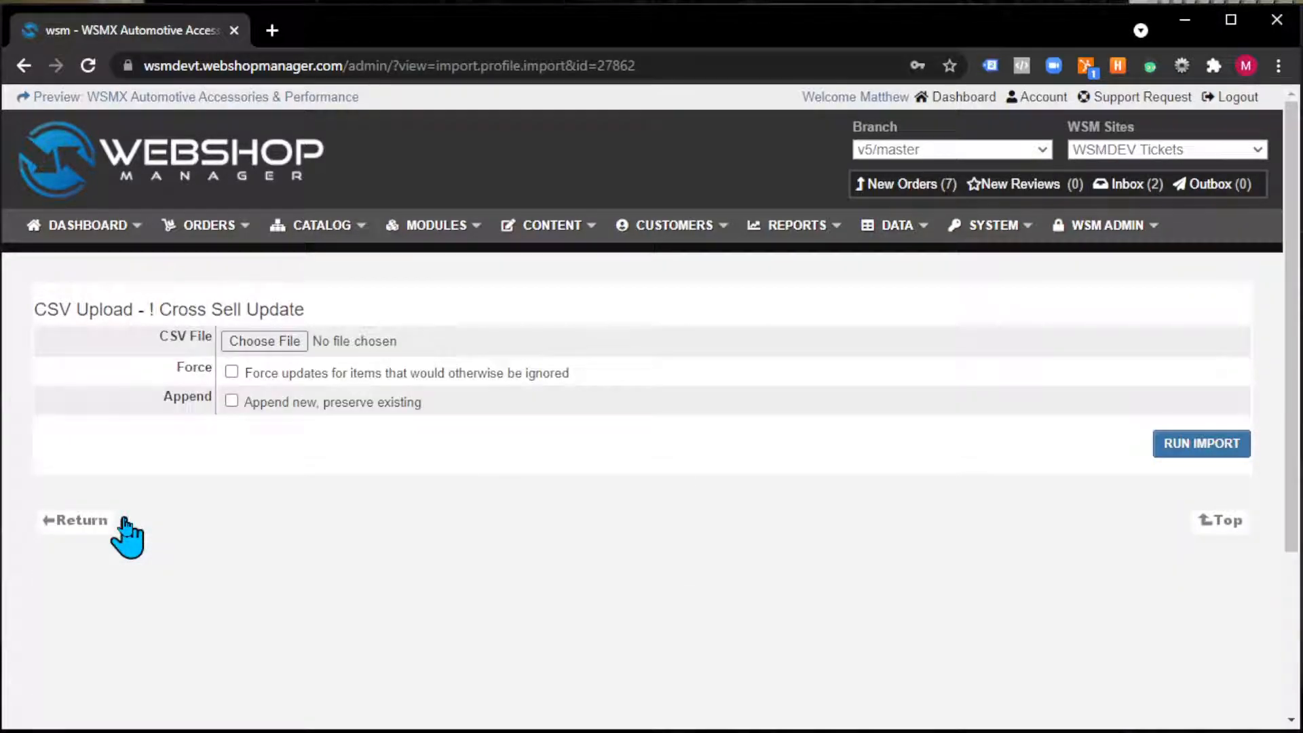
- Import product-20210816. (2).csv from Downloads with forced updates for items that would otherwise be ignored
click(265, 344)
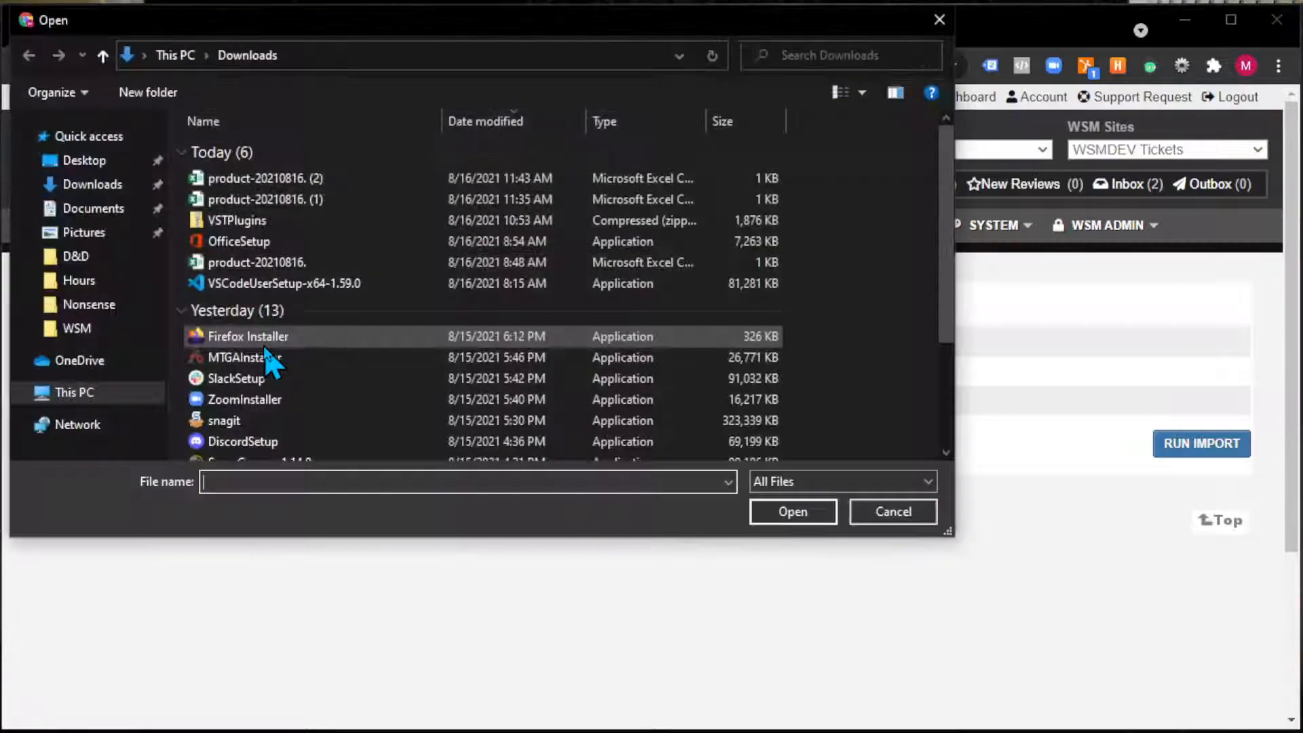
click(277, 182)
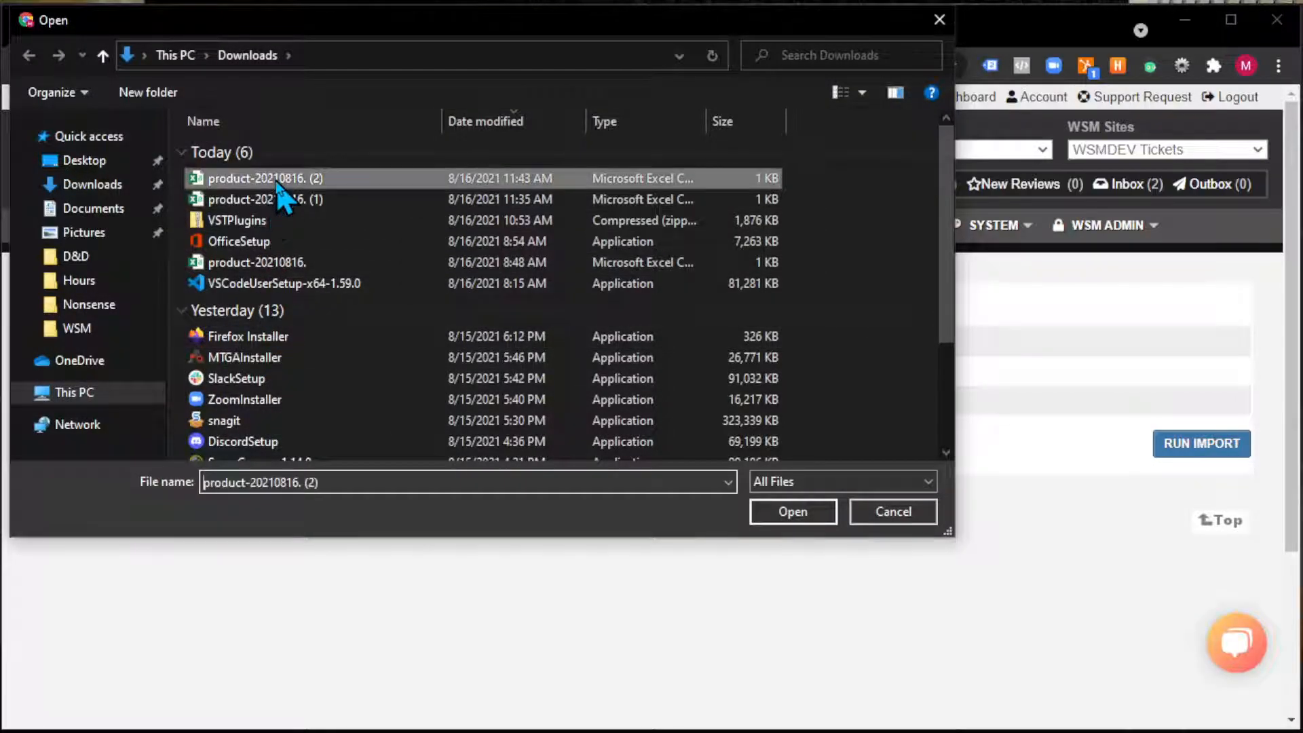
click(793, 512)
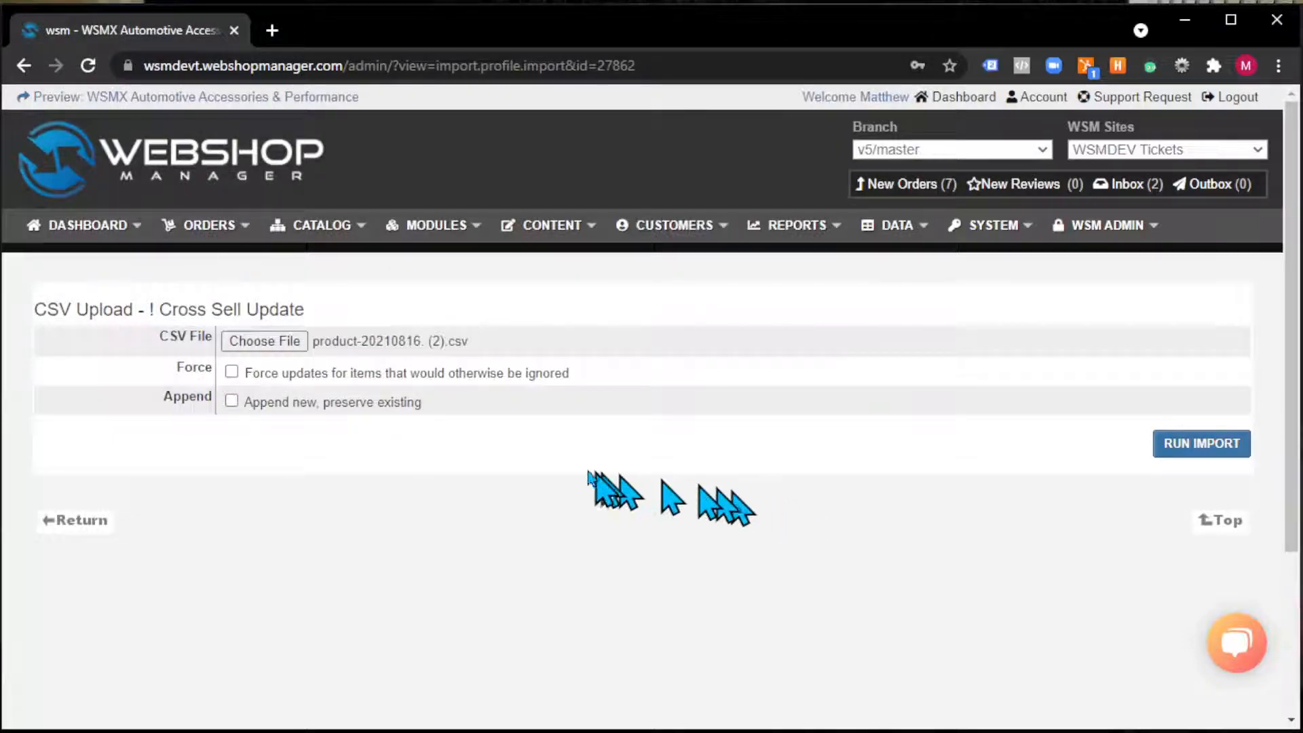
click(232, 371)
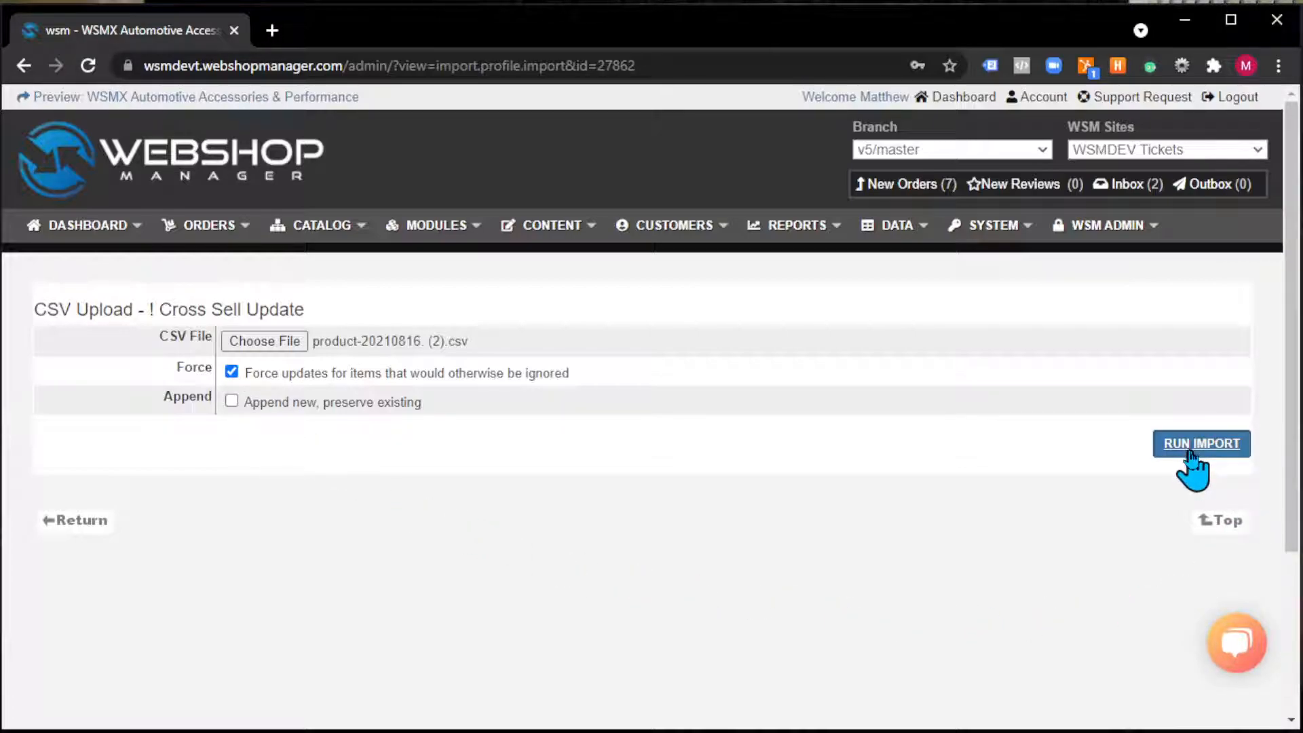
click(1189, 450)
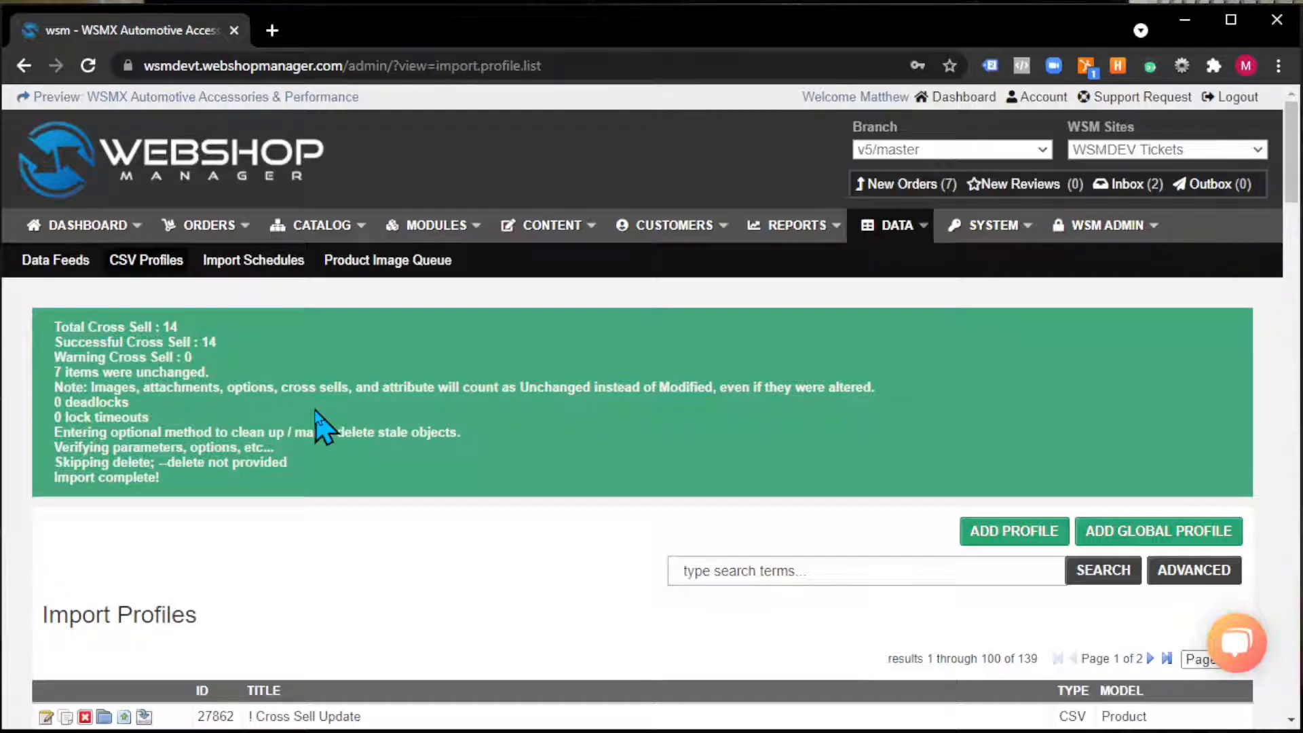
- Return to the catalog categories and display the products of the Test & Tune category
mouse_move(349, 243)
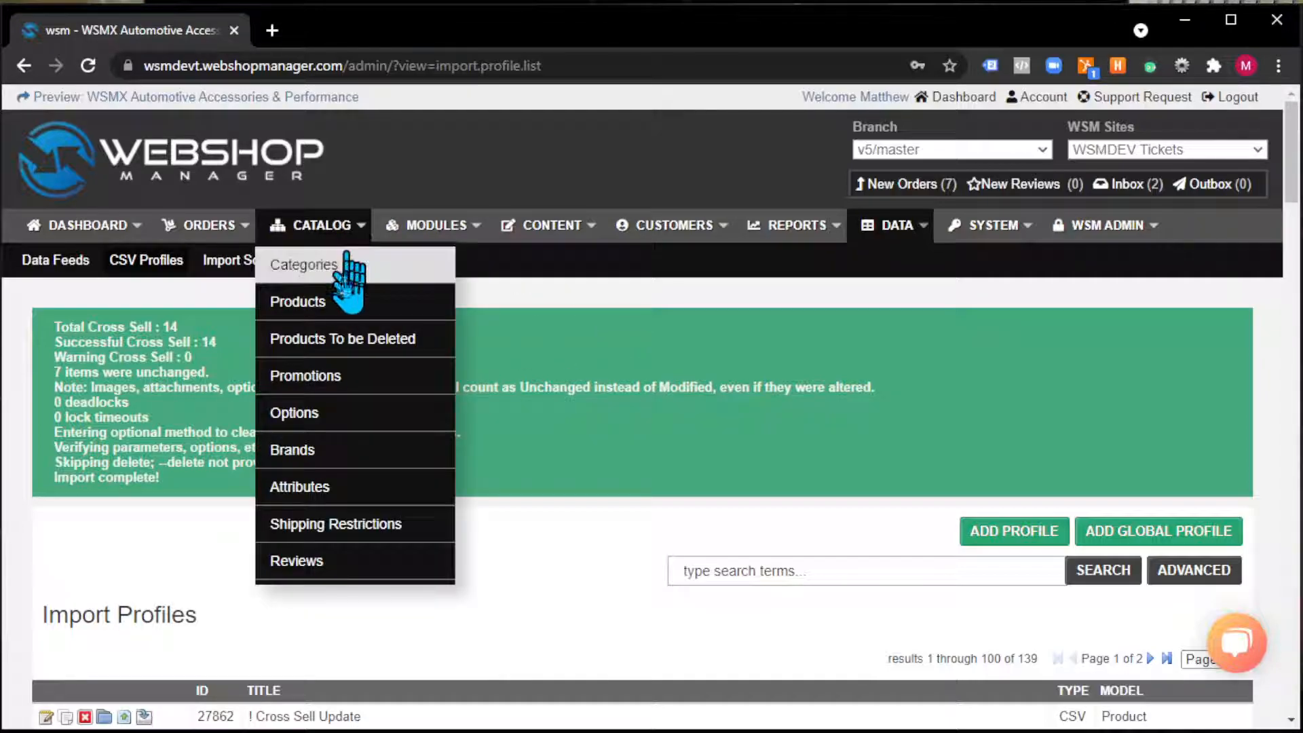
click(314, 266)
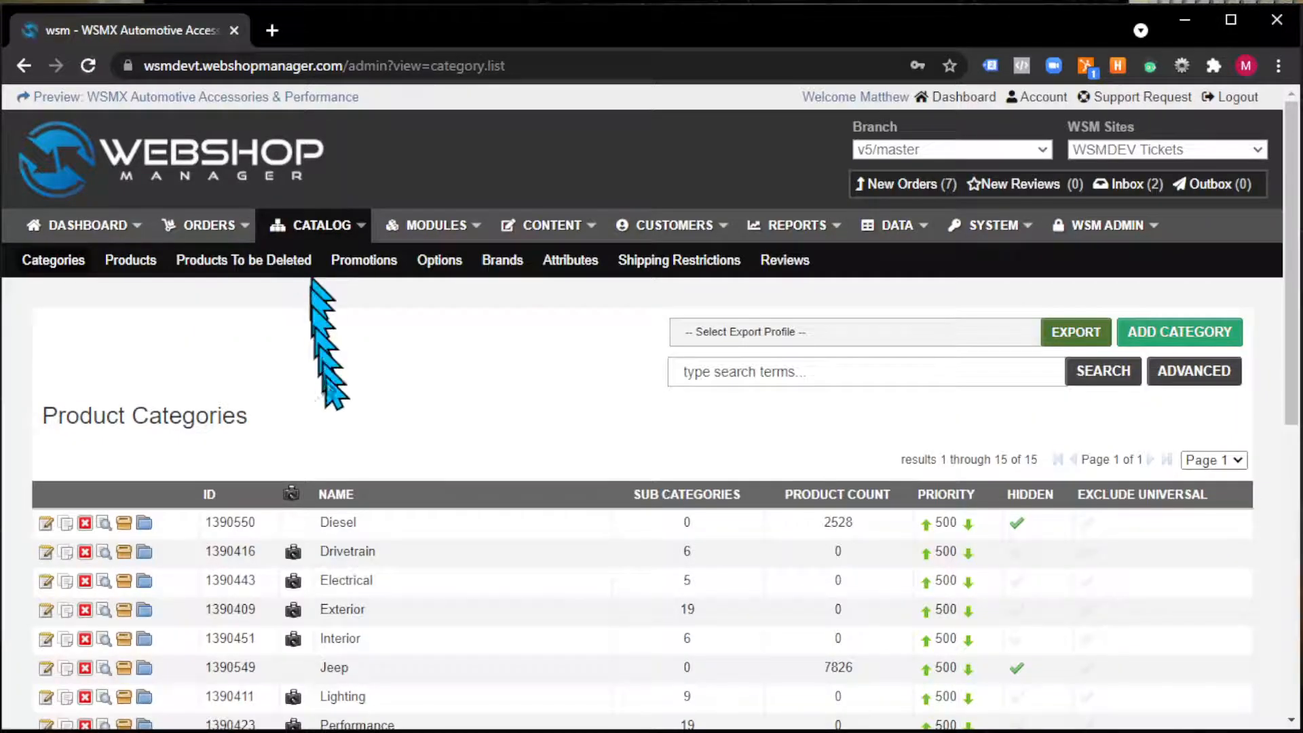
scroll(329, 393, down, 7)
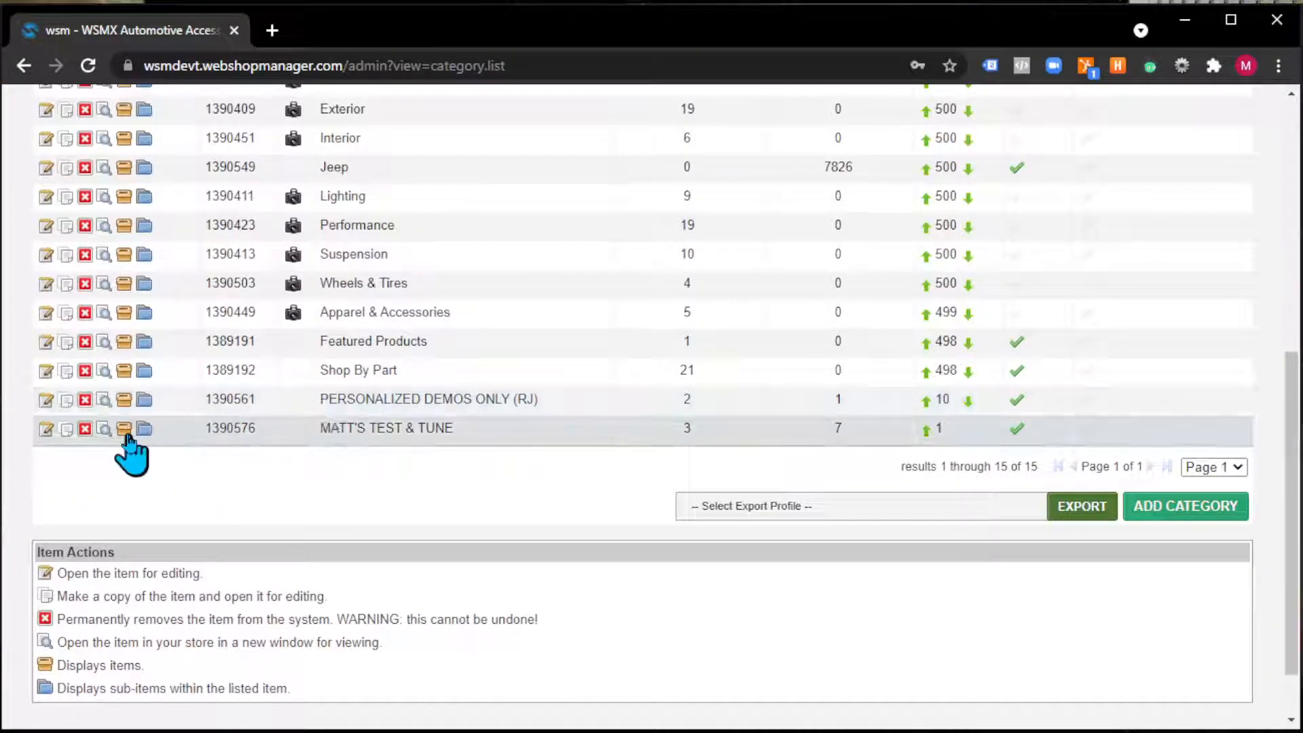
click(125, 430)
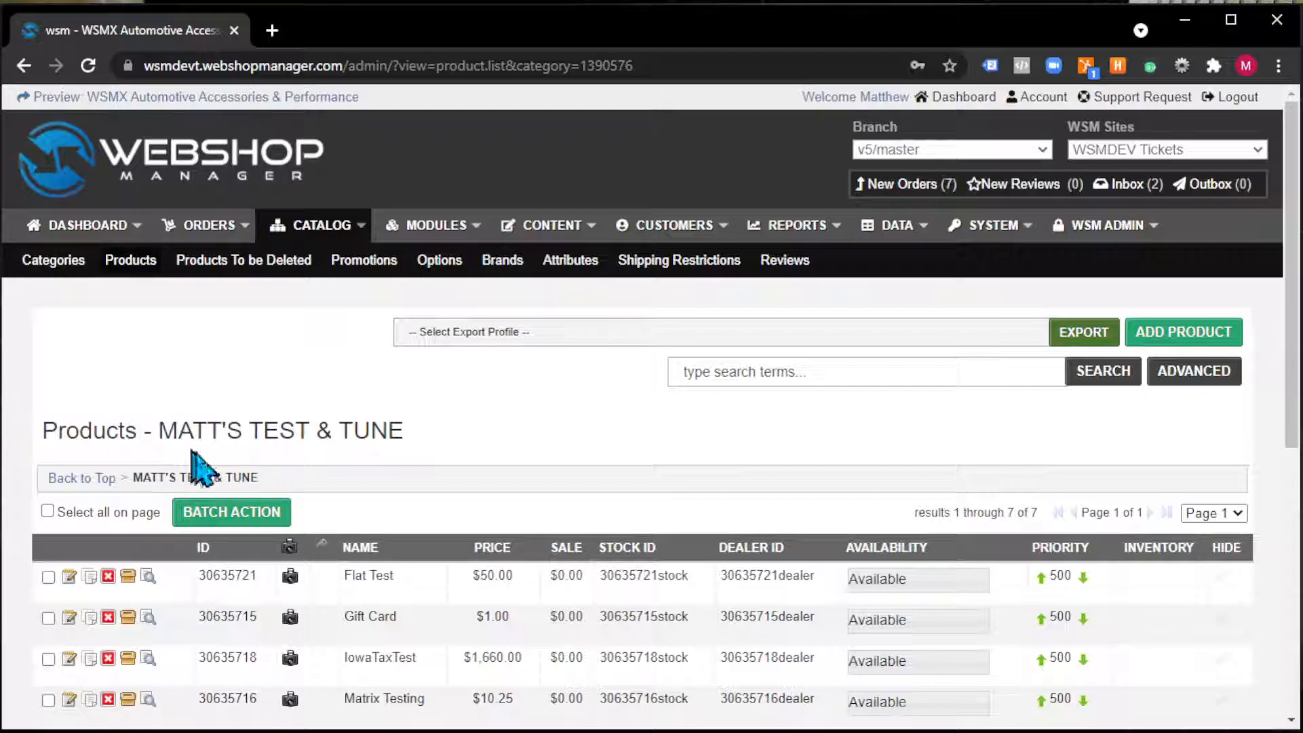
- Check the cross-sell product lists of IowaTaxTest, NYTaxTest and ShipLead Test
scroll(377, 577, down, 2)
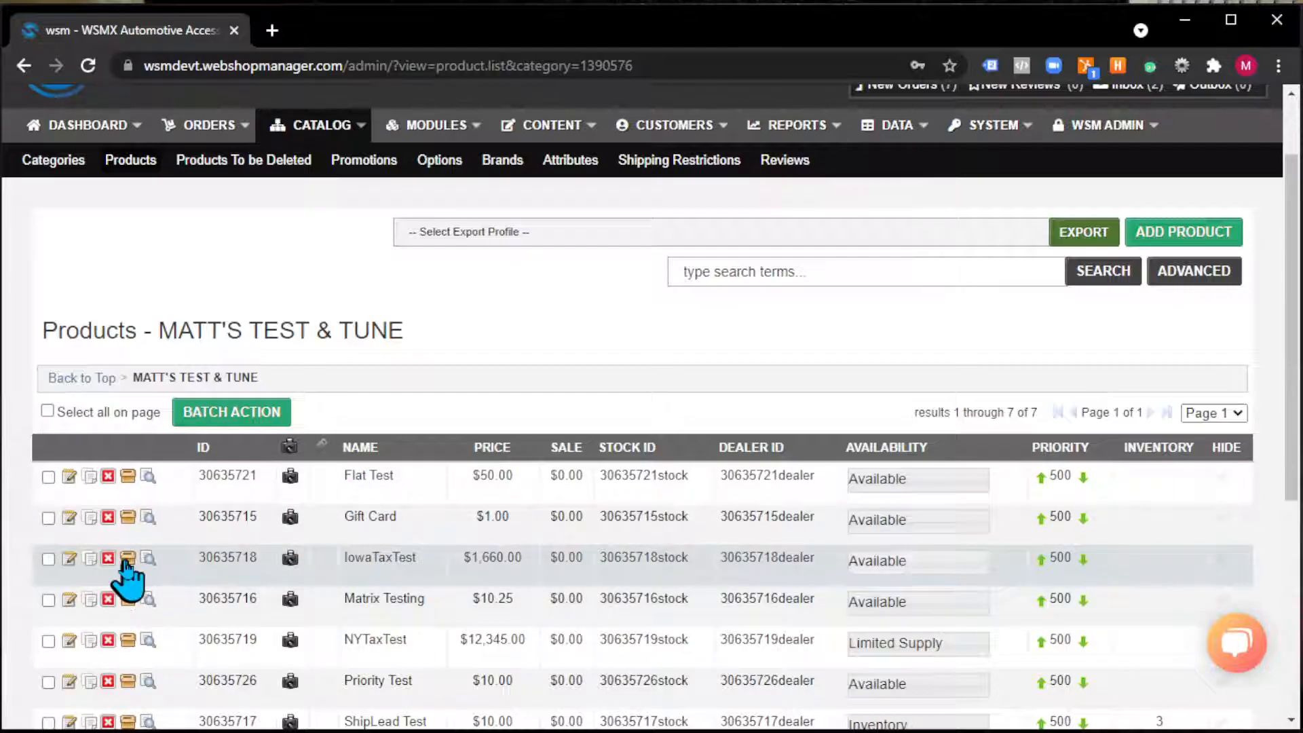
click(126, 559)
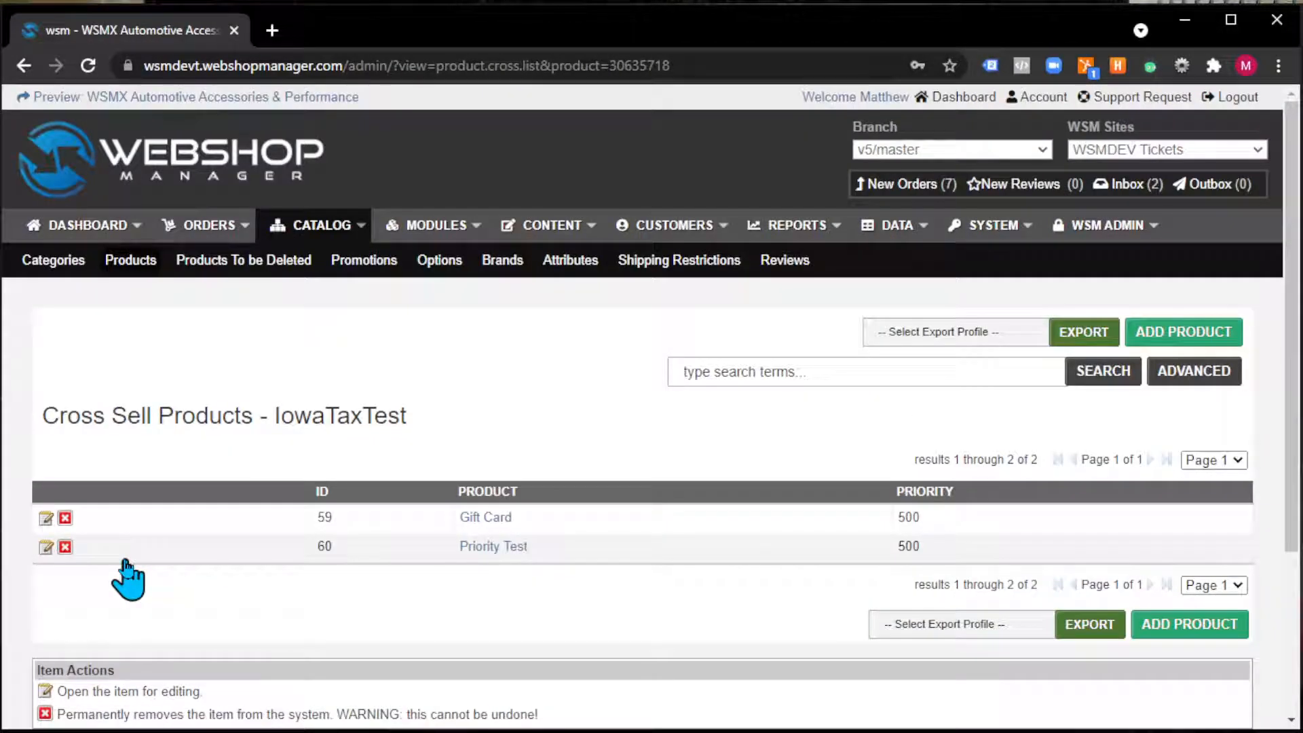
click(23, 65)
click(125, 641)
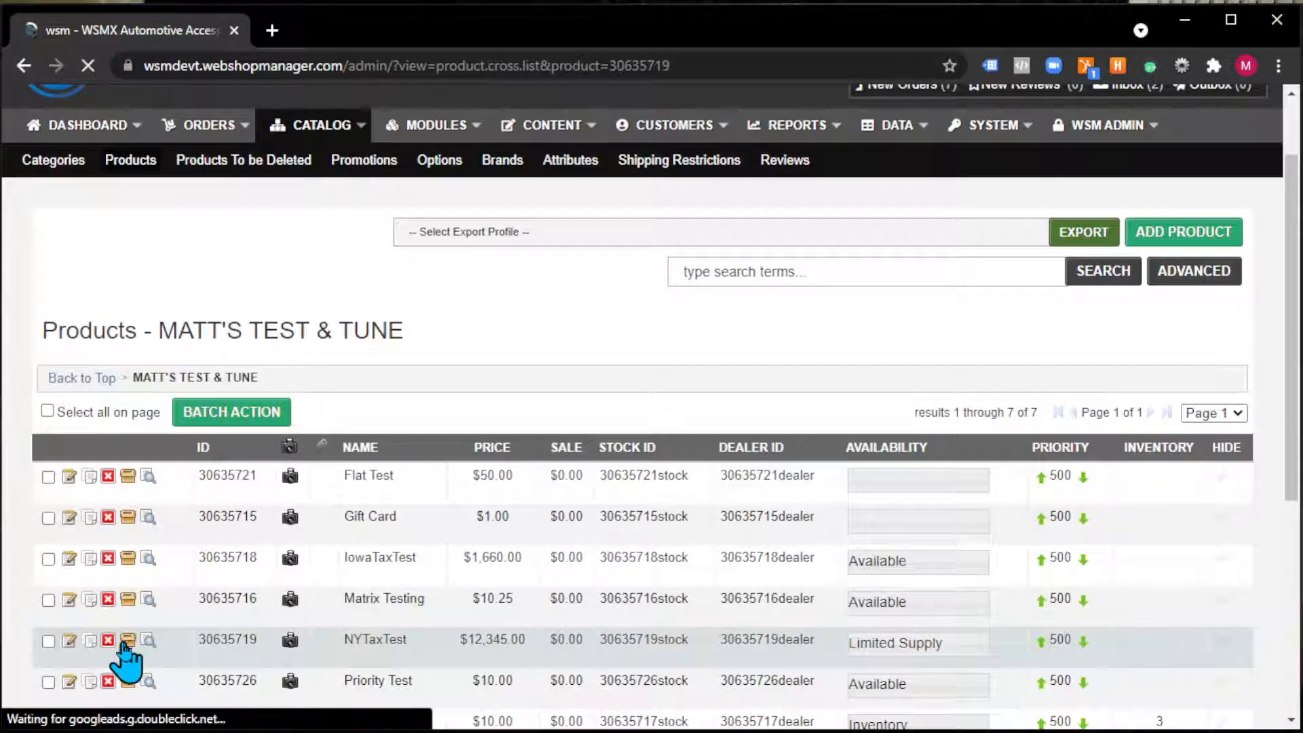
click(24, 65)
scroll(328, 532, down, 3)
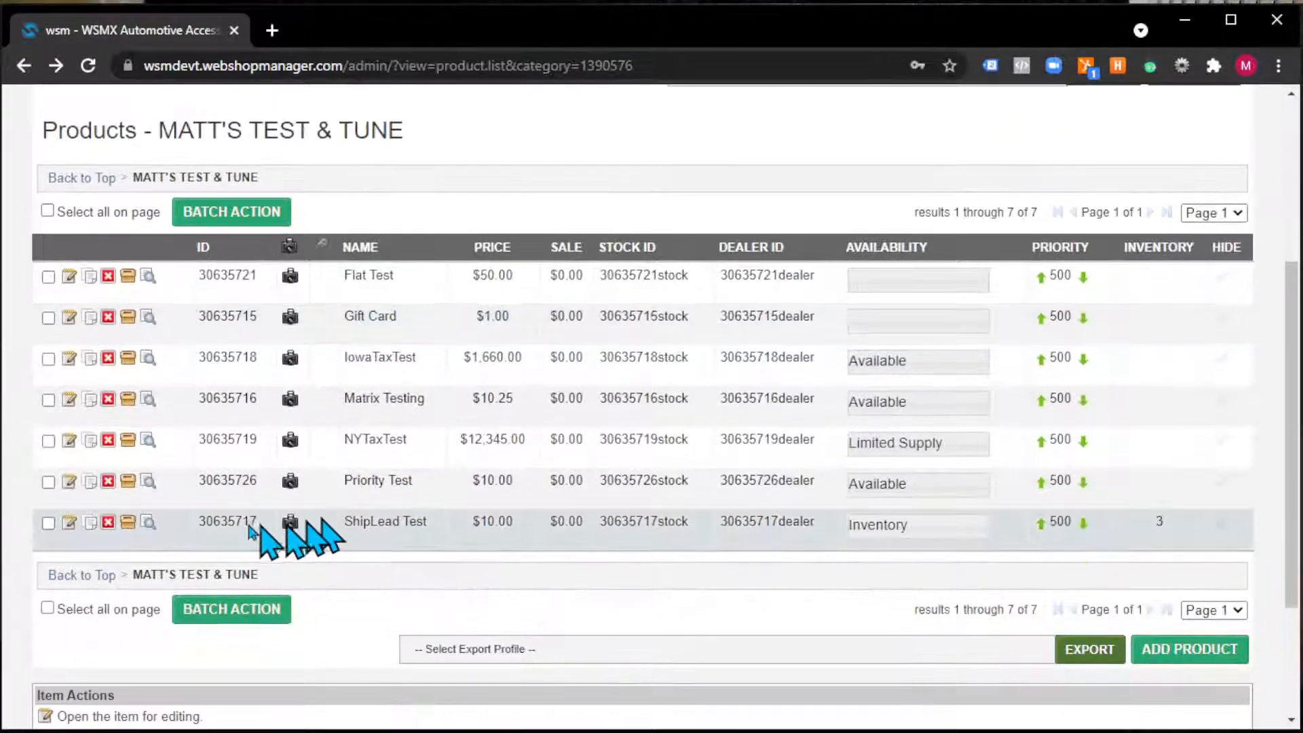
click(128, 524)
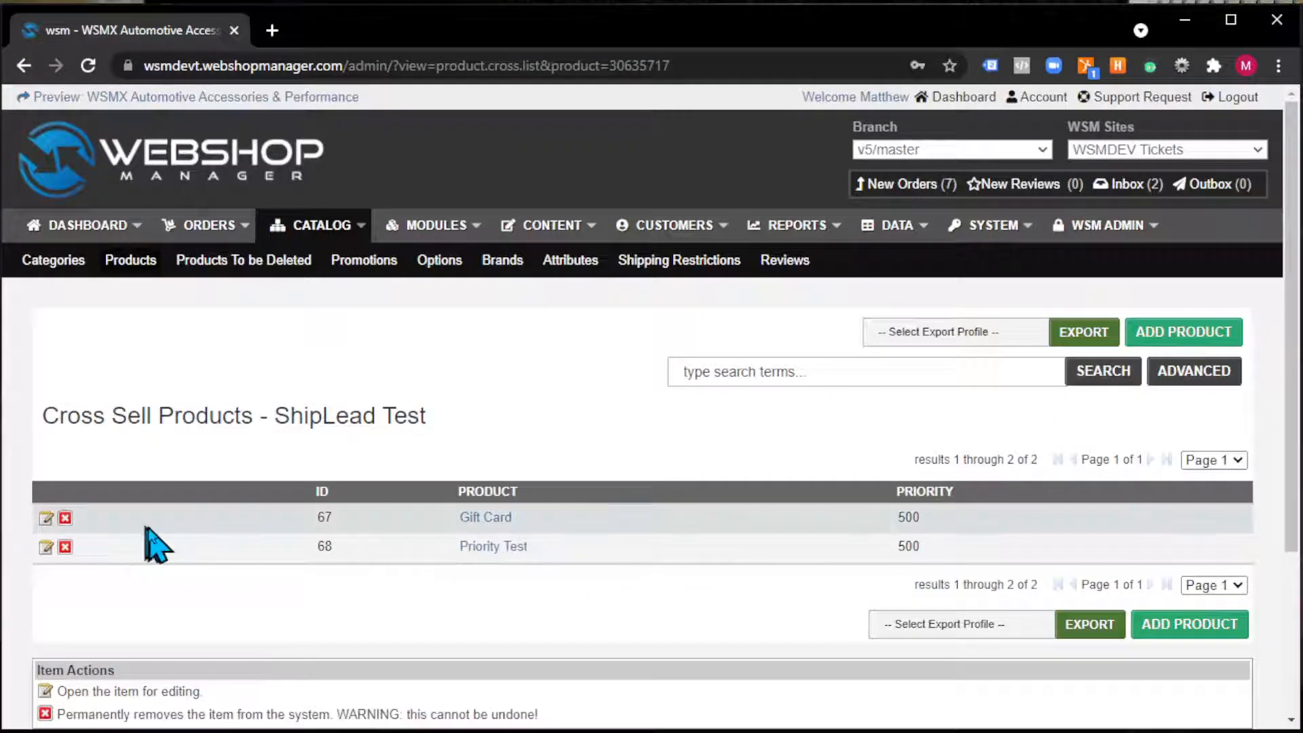